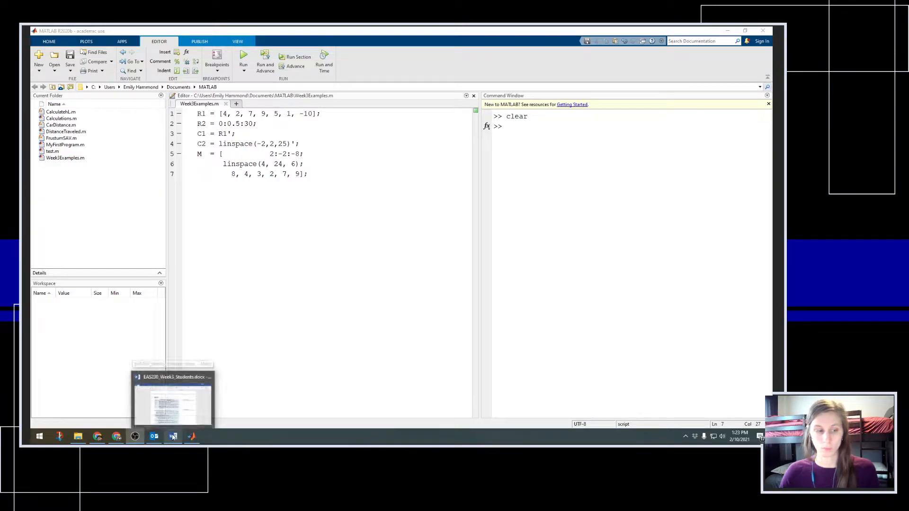
Run the Week3Examples script so R1, R2, C1, C2 and M appear in the workspace
{"action": "left_click", "coordinate": [294, 180]}
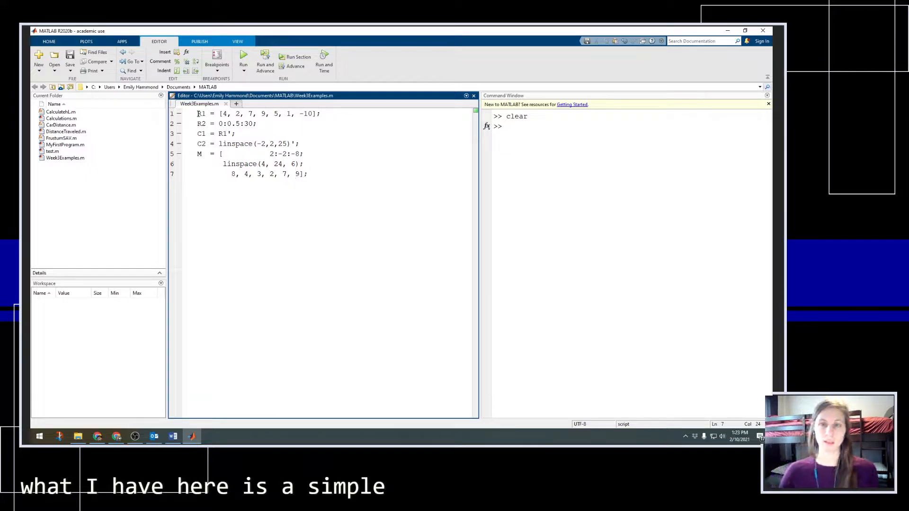
{"action": "left_click_drag", "start_coordinate": [197, 114], "coordinate": [277, 193]}
{"action": "left_click", "coordinate": [278, 174]}
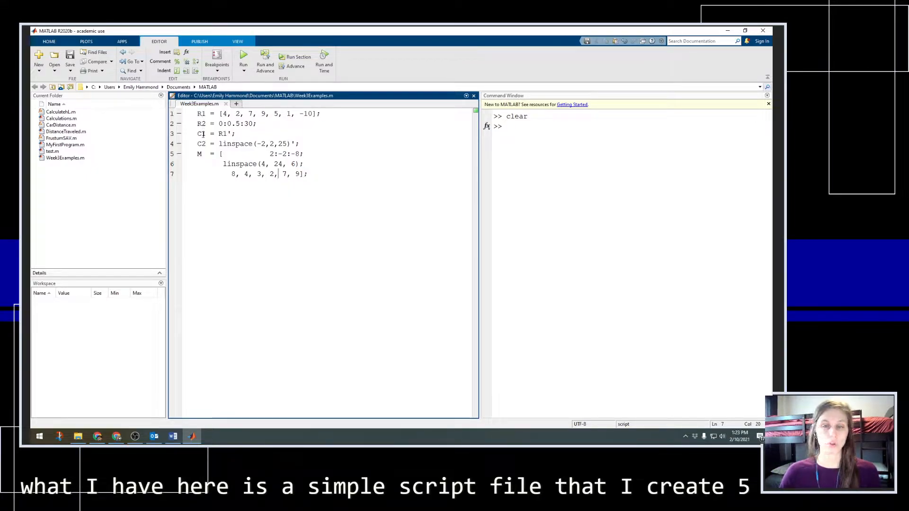
{"action": "left_click", "coordinate": [243, 58]}
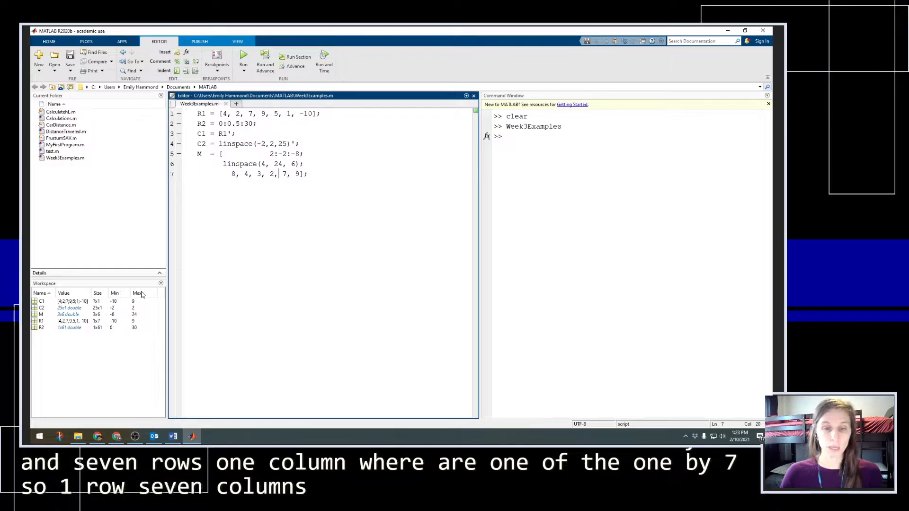
Review the Workspace column options (Min, Max) and narrow the left panels
{"action": "right_click", "coordinate": [85, 294]}
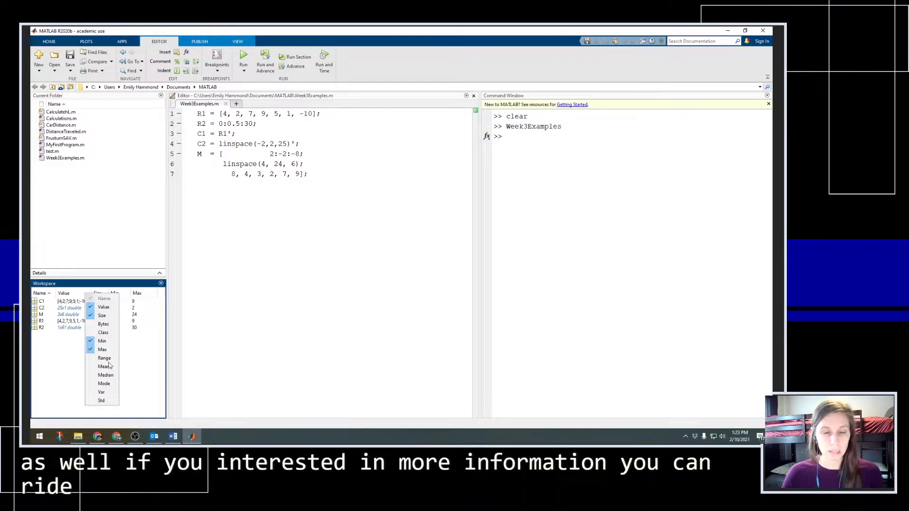
{"action": "left_click", "coordinate": [136, 385]}
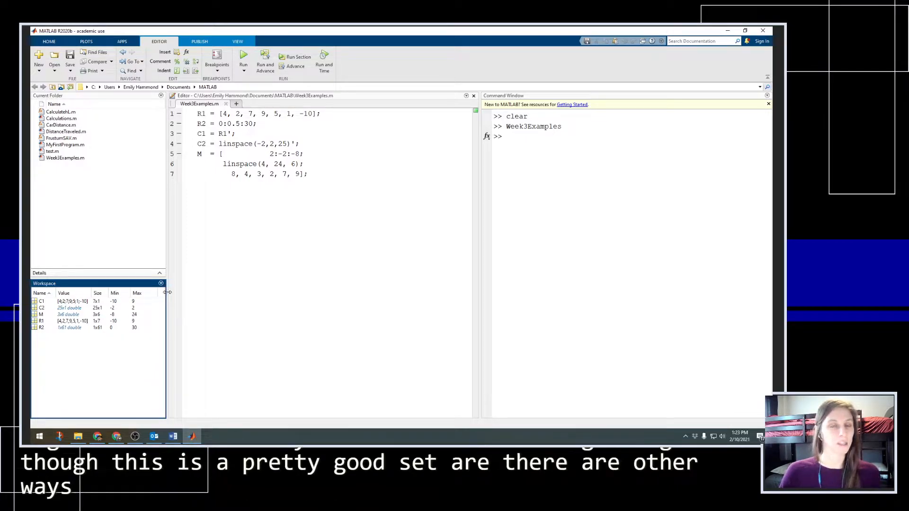
{"action": "left_click_drag", "start_coordinate": [168, 293], "coordinate": [158, 292]}
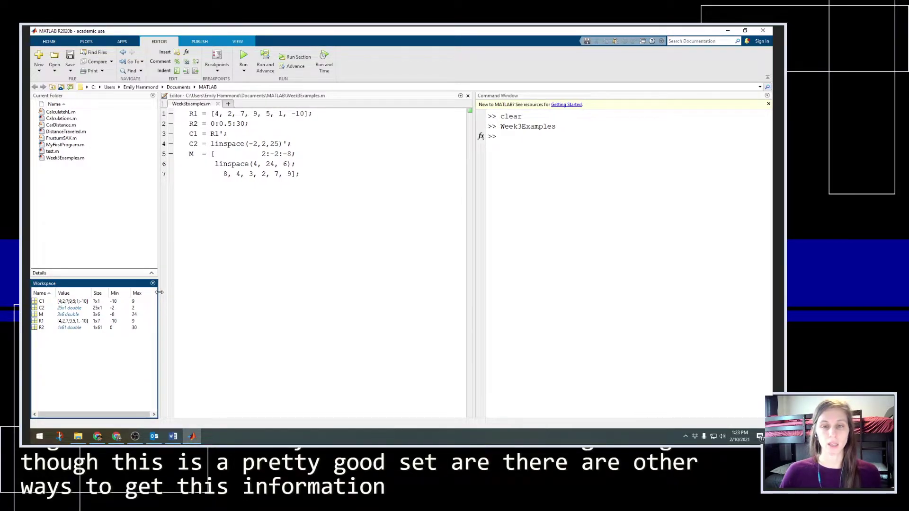
Add s = size(R1) below the matrix definitions and evaluate it, giving s = [1 7]
{"action": "left_click", "coordinate": [230, 254]}
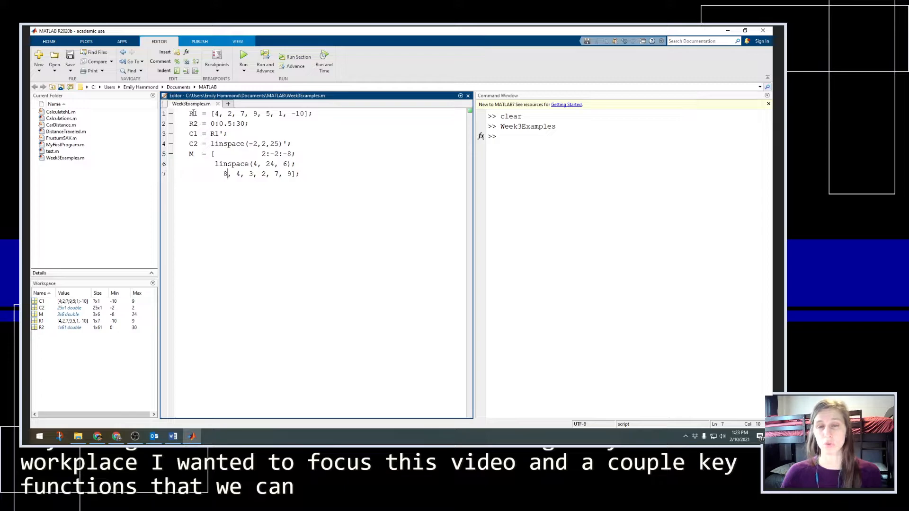
{"action": "left_click_drag", "start_coordinate": [192, 113], "coordinate": [213, 153]}
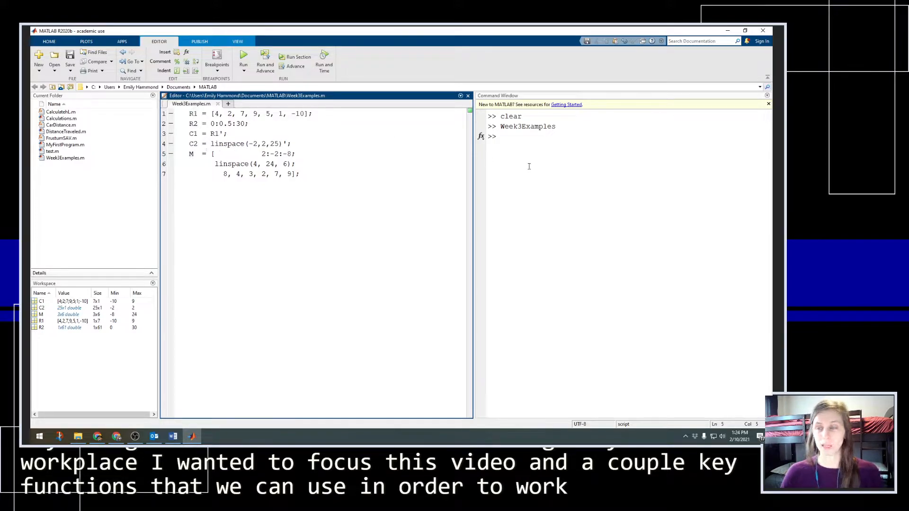
{"action": "left_click", "coordinate": [378, 250]}
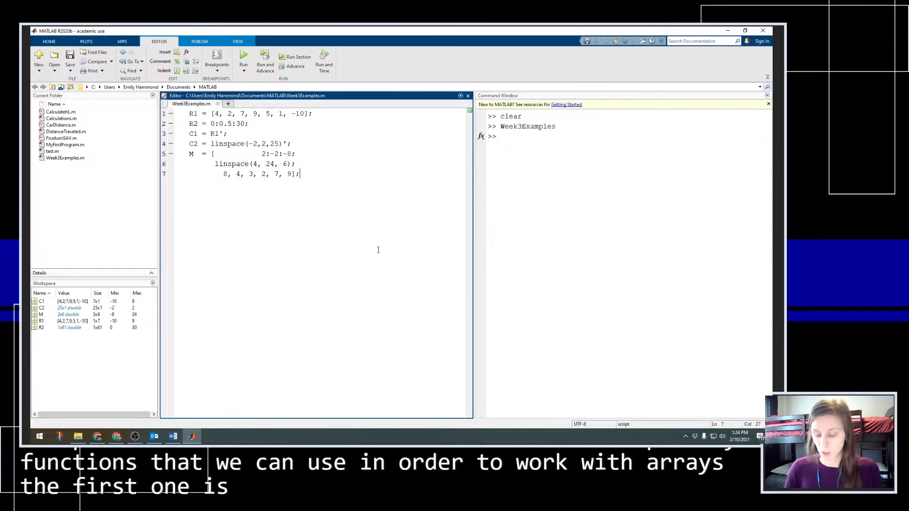
{"action": "key", "text": "Return"}
{"action": "key", "text": "Return"}
{"action": "key", "text": "BackSpace"}
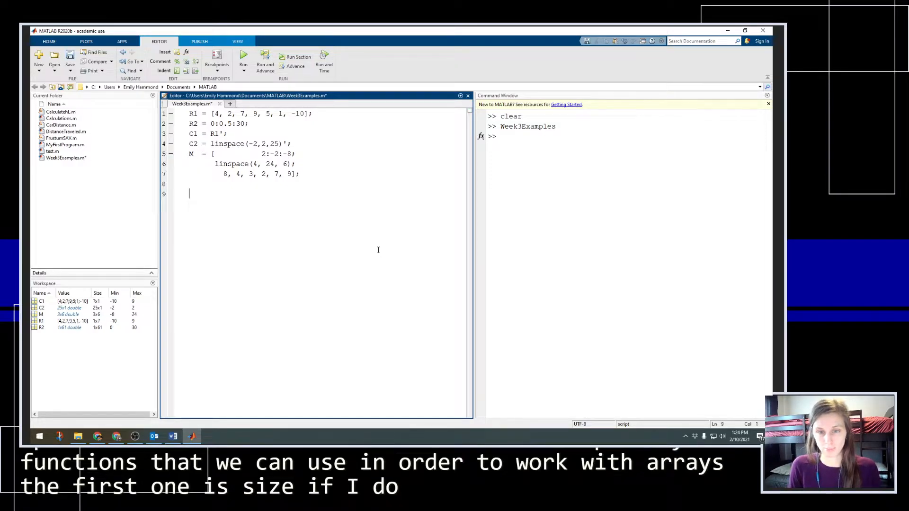
{"action": "type", "text": "s = size("}
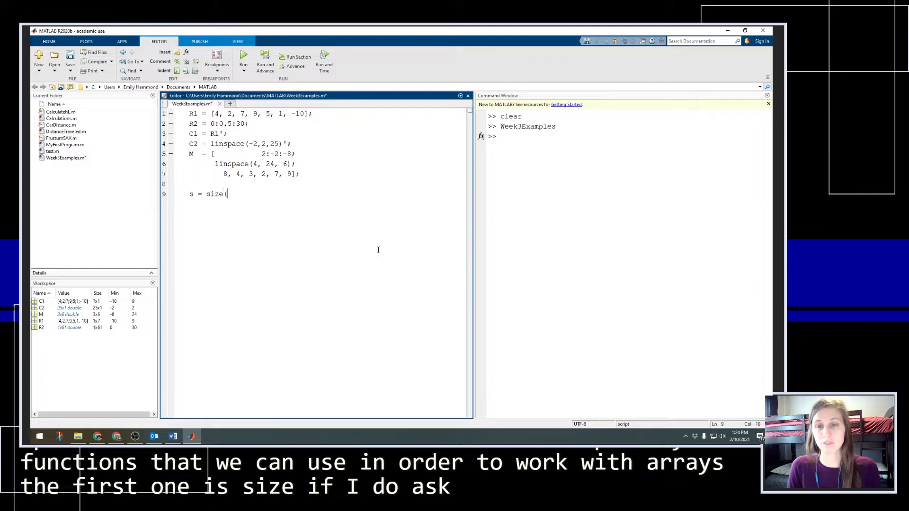
{"action": "type", "text": "R1)"}
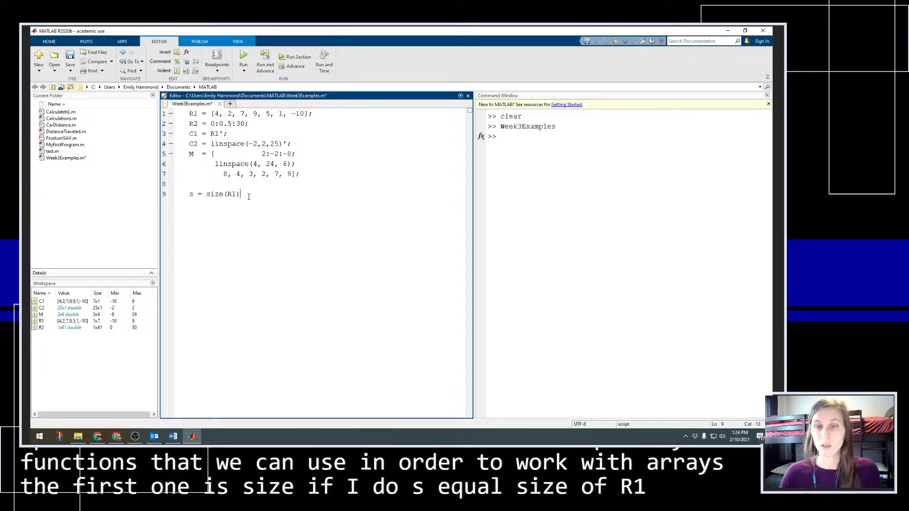
{"action": "left_click_drag", "start_coordinate": [242, 194], "coordinate": [189, 194]}
{"action": "right_click", "coordinate": [202, 193]}
{"action": "left_click", "coordinate": [212, 201]}
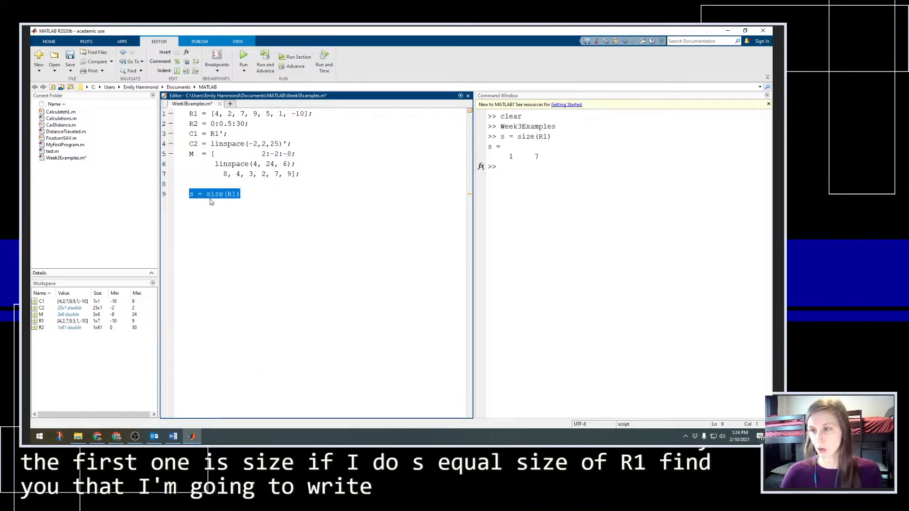
Highlight the row count 1 and column count 7 in the Command Window output
{"action": "double_click", "coordinate": [512, 156]}
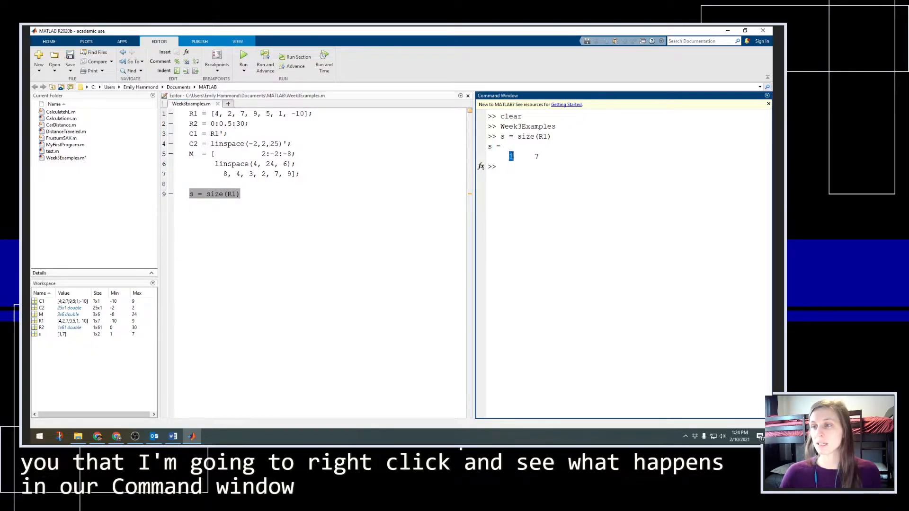
{"action": "left_click_drag", "start_coordinate": [511, 156], "coordinate": [538, 156]}
{"action": "left_click", "coordinate": [499, 164]}
{"action": "left_click", "coordinate": [517, 156]}
{"action": "double_click", "coordinate": [512, 156]}
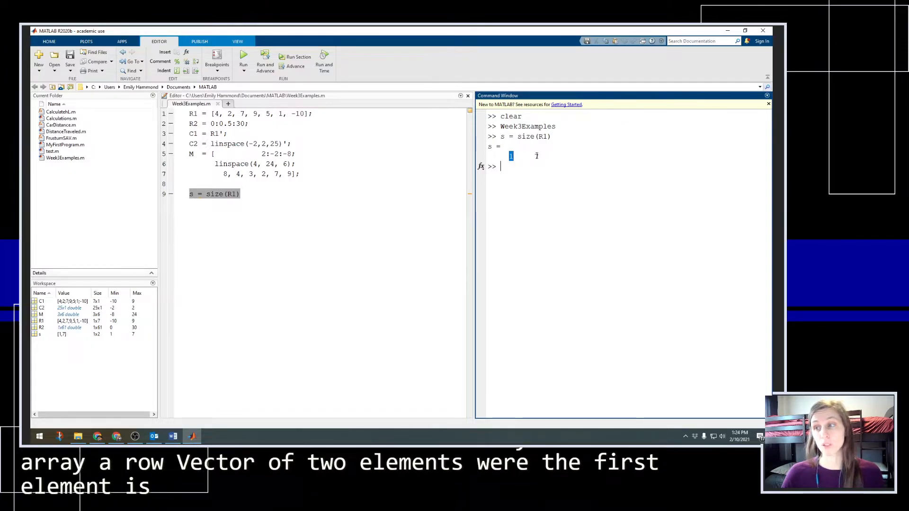
{"action": "double_click", "coordinate": [536, 155]}
Add [r,c] = size(R1) on line 10 and select it for evaluation
{"action": "left_click", "coordinate": [339, 218]}
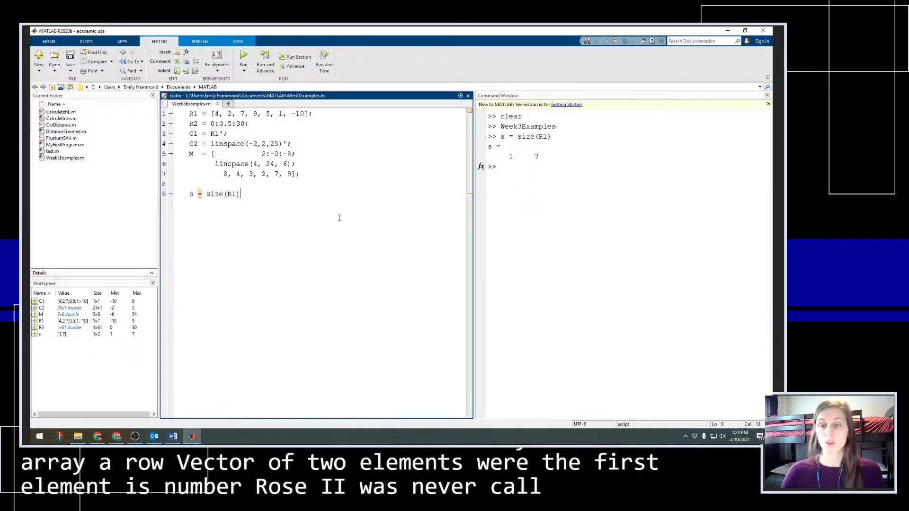
{"action": "key", "text": "Return"}
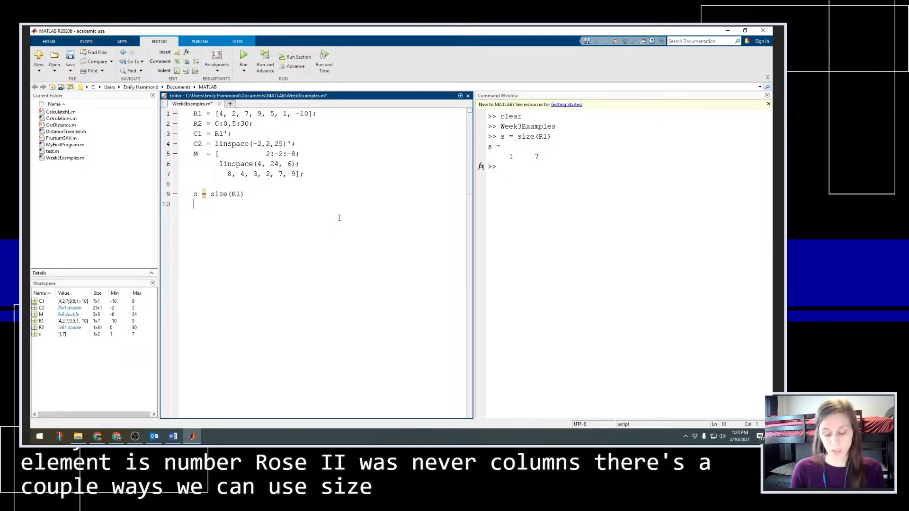
{"action": "type", "text": "[r,c] = si"}
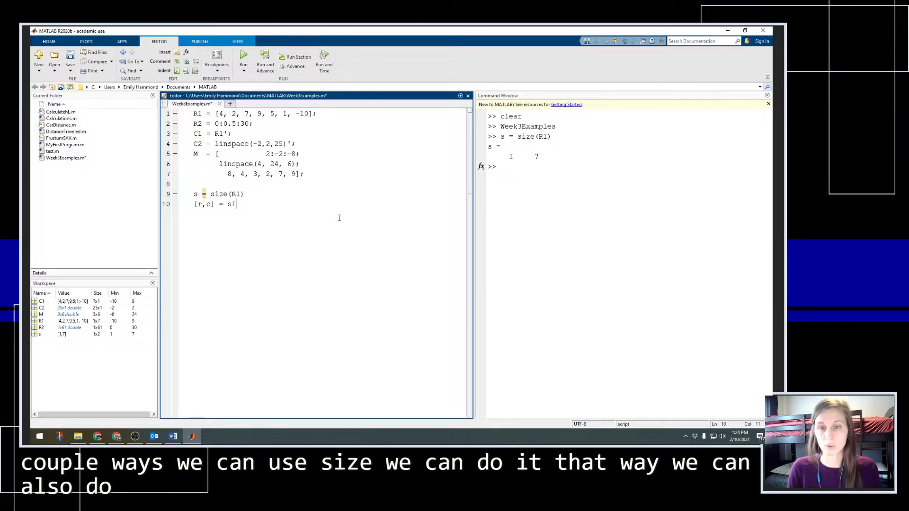
{"action": "type", "text": "ze(R1"}
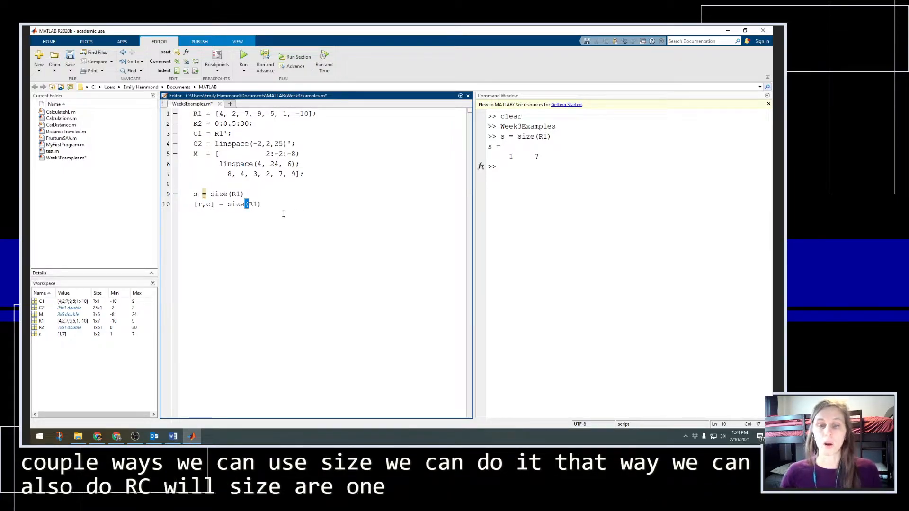
{"action": "left_click_drag", "start_coordinate": [263, 204], "coordinate": [201, 205]}
Evaluate the [r,c] = size(R1) line, giving r = 1 and c = 7
{"action": "right_click", "coordinate": [201, 206]}
{"action": "left_click", "coordinate": [235, 210]}
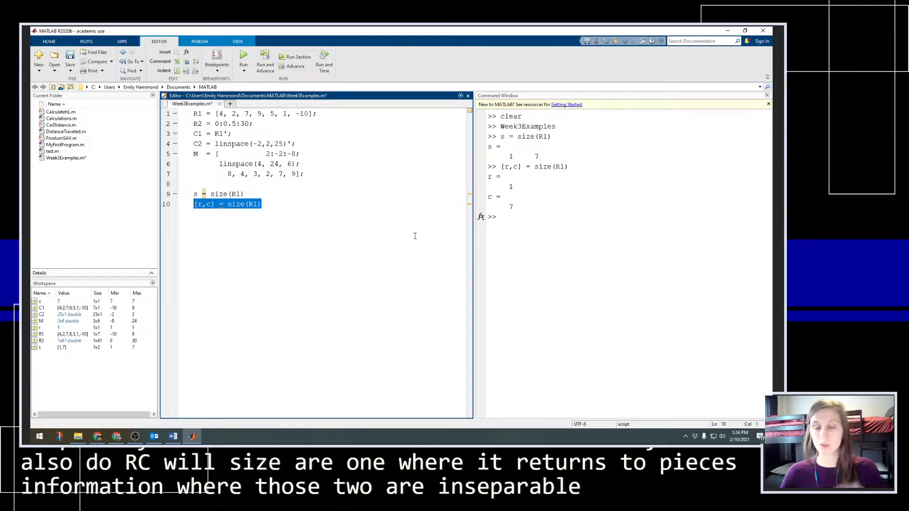
{"action": "left_click", "coordinate": [295, 211]}
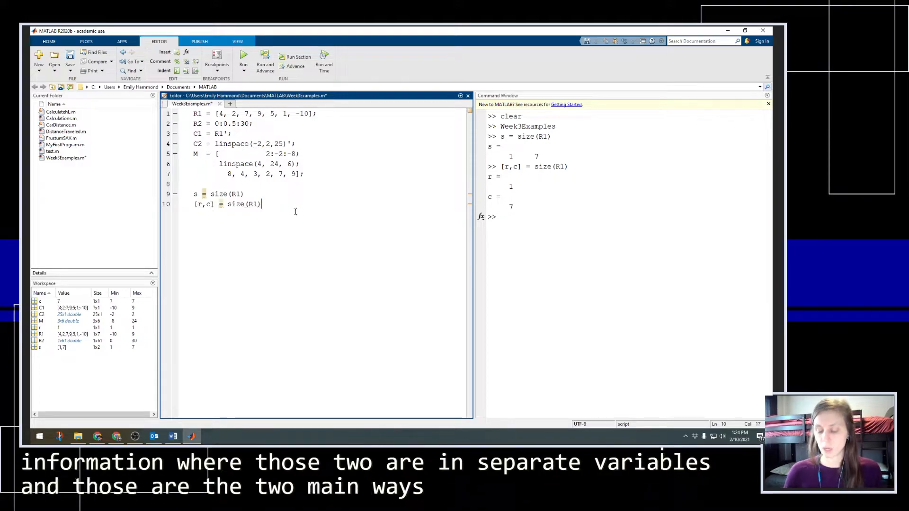
{"action": "type", "text": "r = size(R1,1)"}
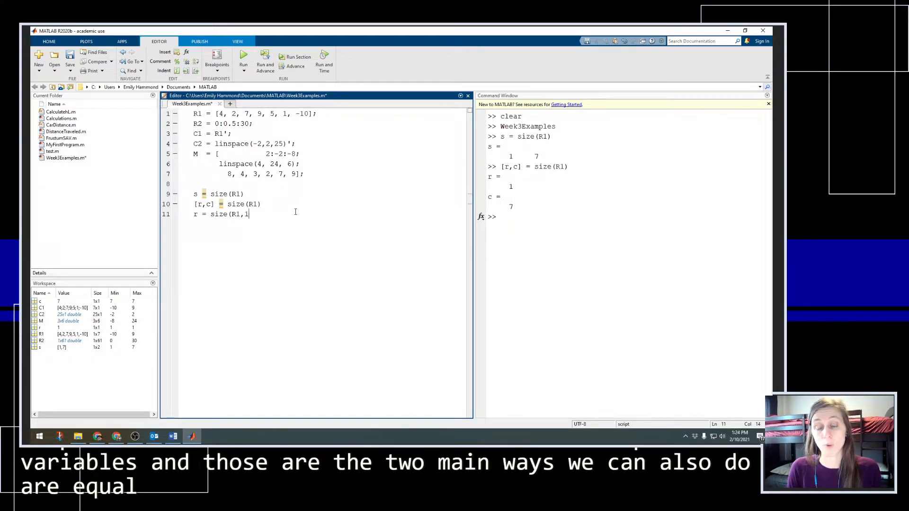
Add r = size(R1,1) and c = size(R1,2) and evaluate both, giving r = 1 and c = 7
{"action": "key", "text": "BackSpace"}
{"action": "type", "text": ")"}
{"action": "key", "text": "Return"}
{"action": "type", "text": "c = size(R1"}
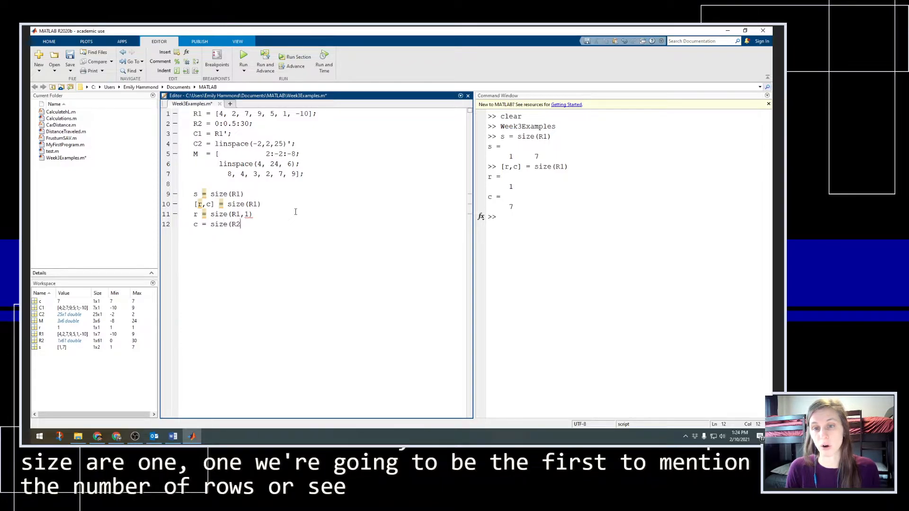
{"action": "type", "text": ","}
{"action": "type", "text": "3"}
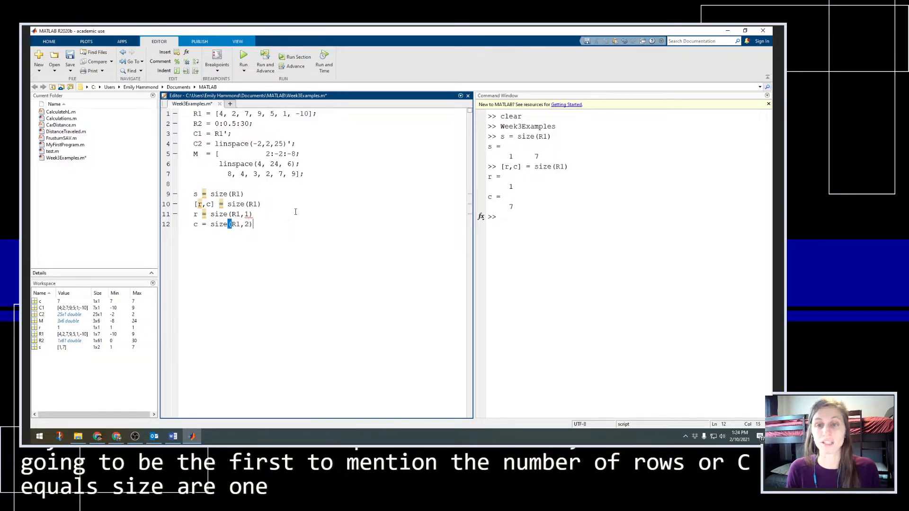
{"action": "left_click_drag", "start_coordinate": [254, 225], "coordinate": [194, 215]}
{"action": "right_click", "coordinate": [200, 217]}
{"action": "left_click", "coordinate": [227, 220]}
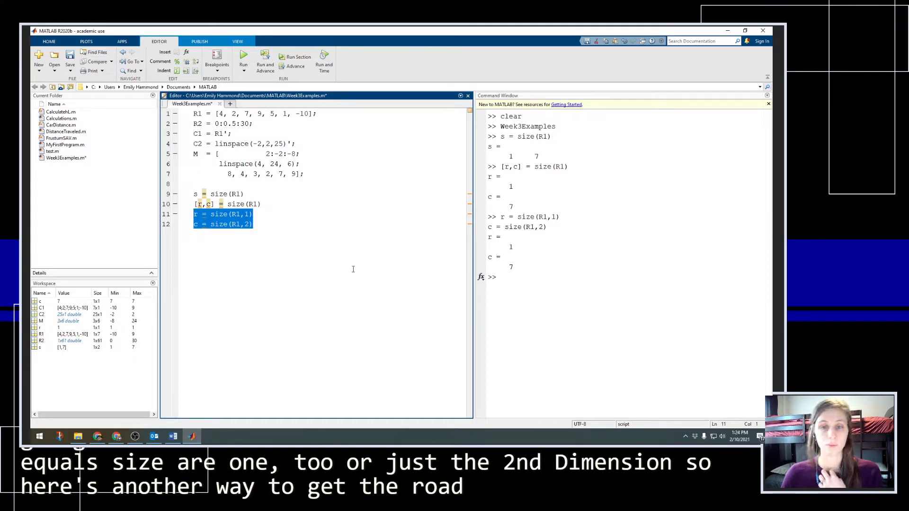
{"action": "left_click", "coordinate": [256, 225]}
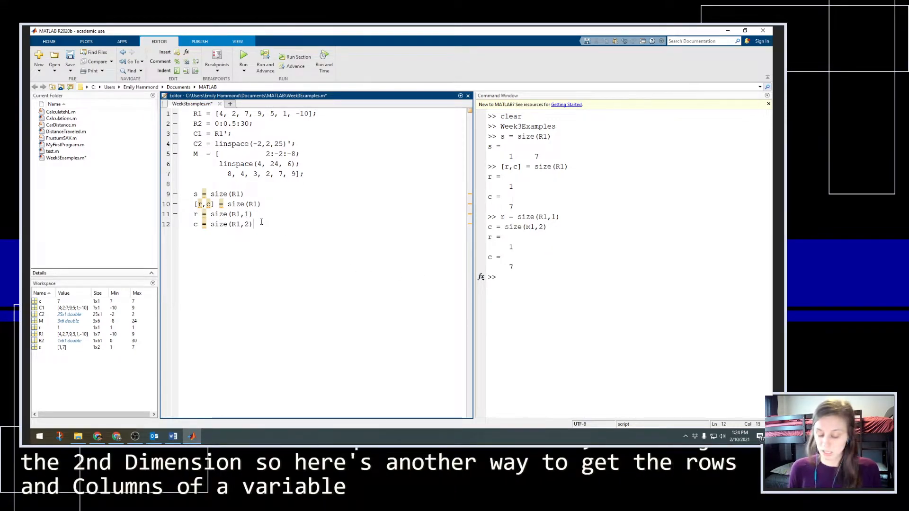
Add l = length(C2) on line 14 and evaluate it, giving l = 25
{"action": "key", "text": "Return"}
{"action": "key", "text": "Return"}
{"action": "type", "text": "l ="}
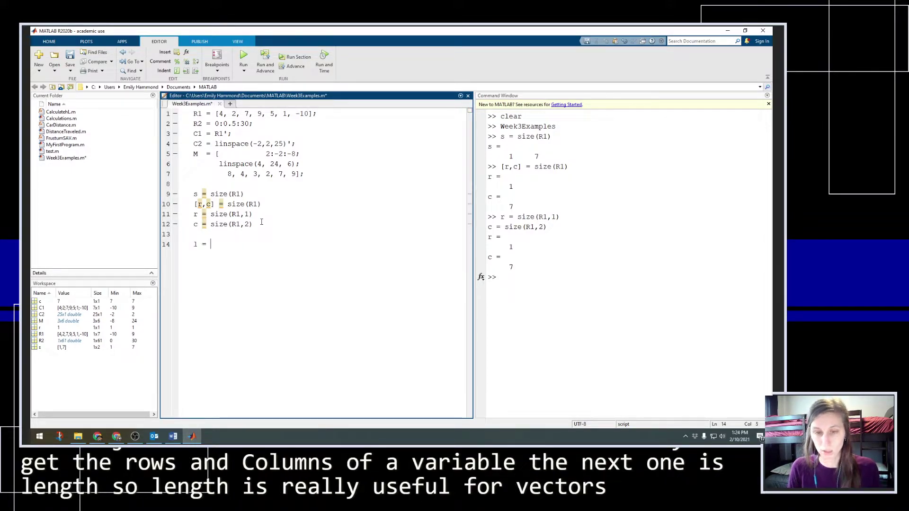
{"action": "type", "text": "length(C"}
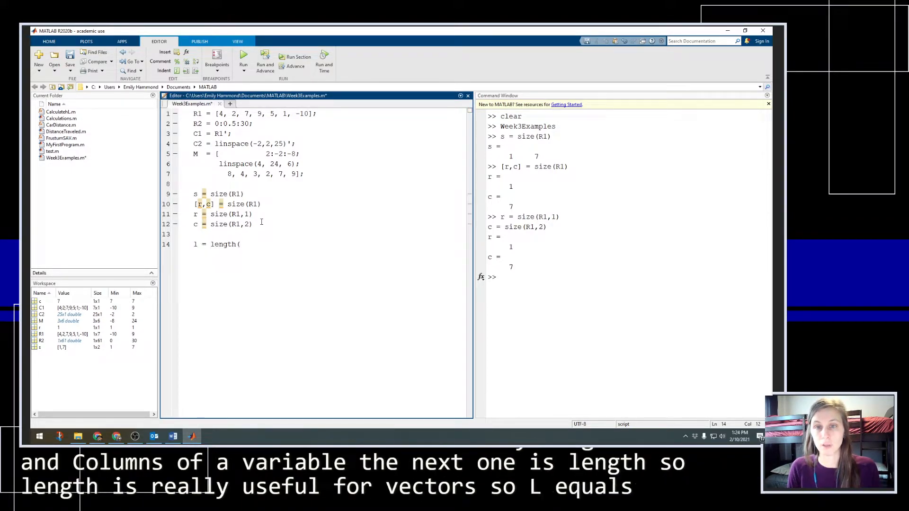
{"action": "type", "text": "2)"}
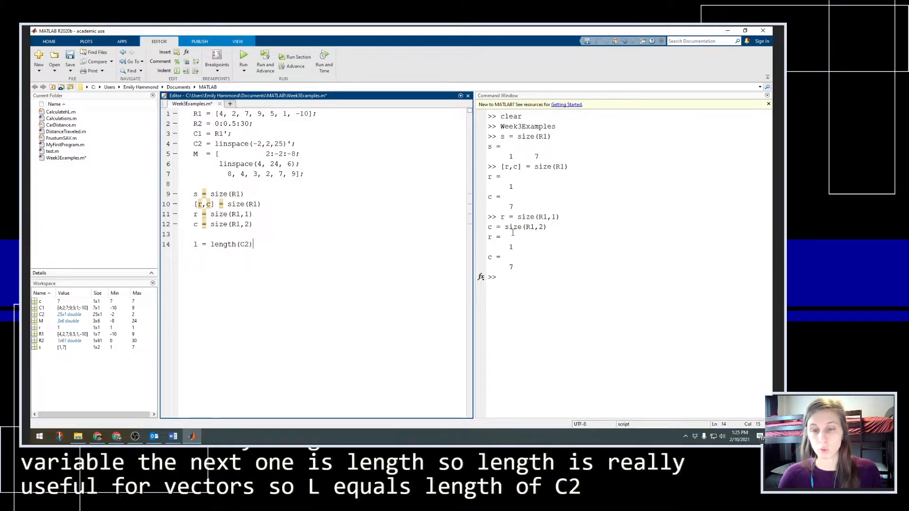
{"action": "left_click_drag", "start_coordinate": [254, 244], "coordinate": [193, 244]}
{"action": "right_click", "coordinate": [197, 244]}
{"action": "left_click", "coordinate": [237, 254]}
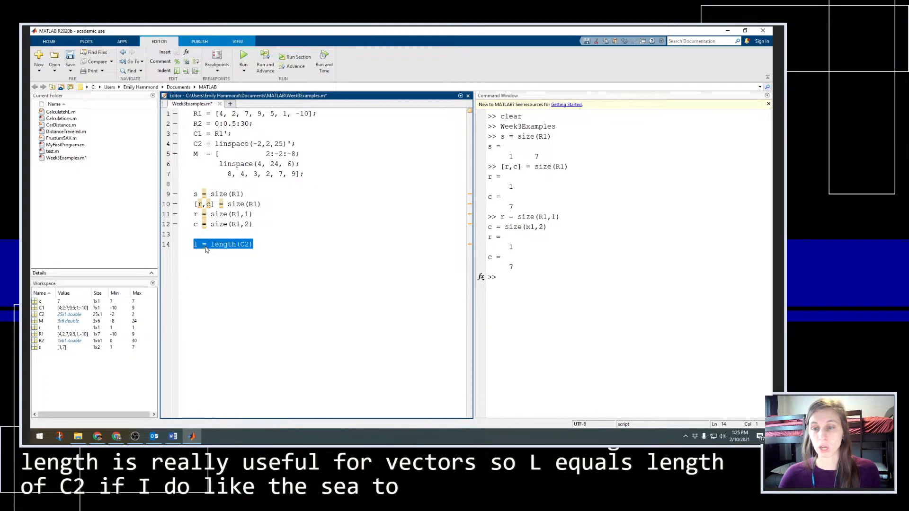
{"action": "left_click", "coordinate": [258, 244]}
Add l2 = length(M) and evaluate it, giving l2 = 6 for the 3x6 matrix M
{"action": "key", "text": "Return"}
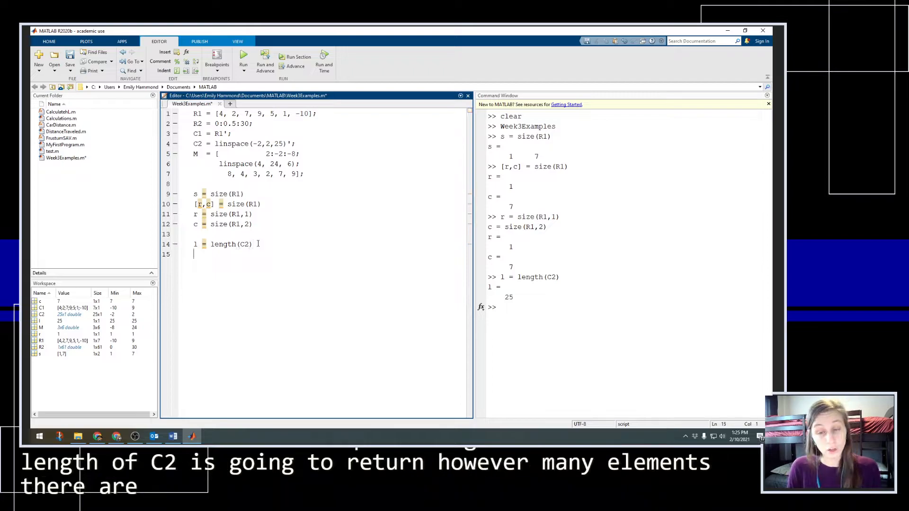
{"action": "type", "text": "l2 ="}
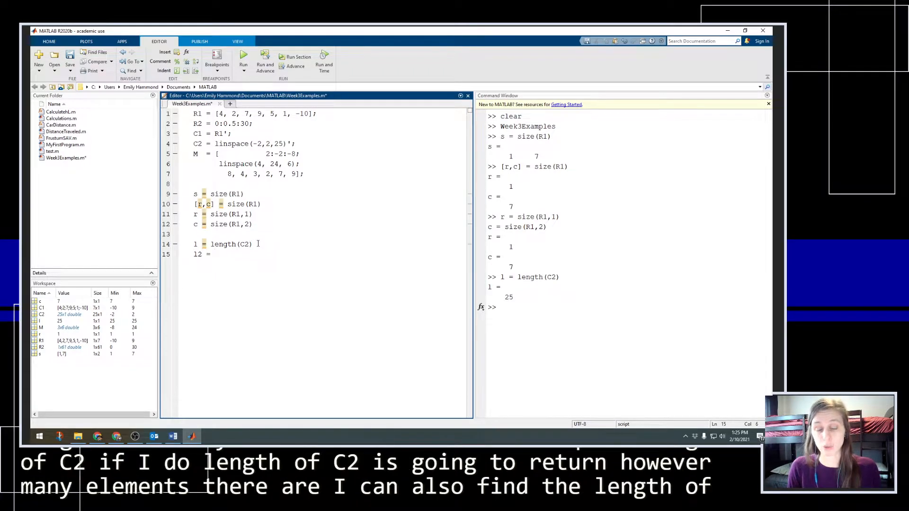
{"action": "type", "text": "length(M)"}
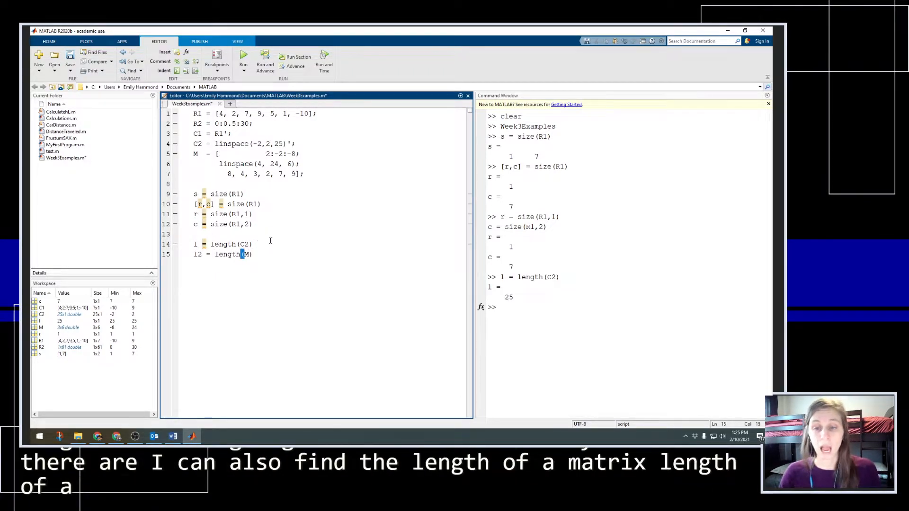
{"action": "left_click_drag", "start_coordinate": [254, 255], "coordinate": [194, 254]}
{"action": "right_click", "coordinate": [211, 256]}
{"action": "left_click", "coordinate": [233, 259]}
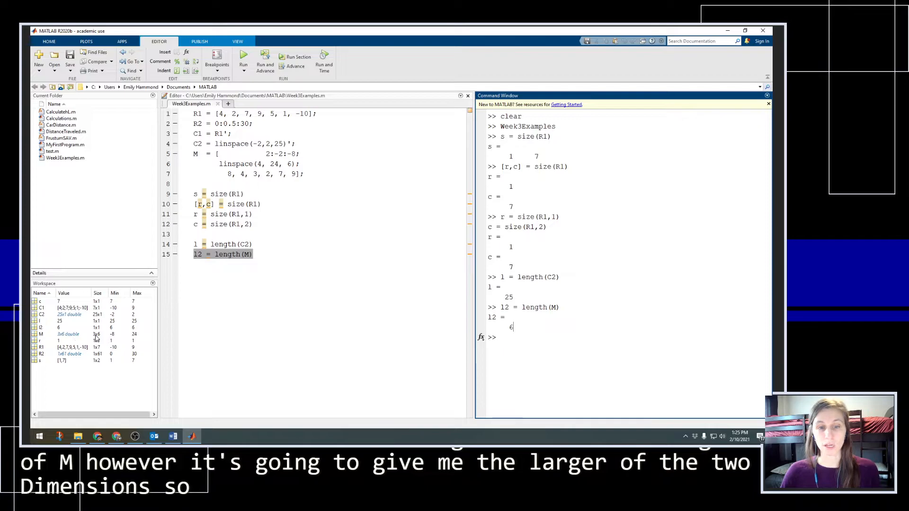
{"action": "left_click", "coordinate": [95, 338]}
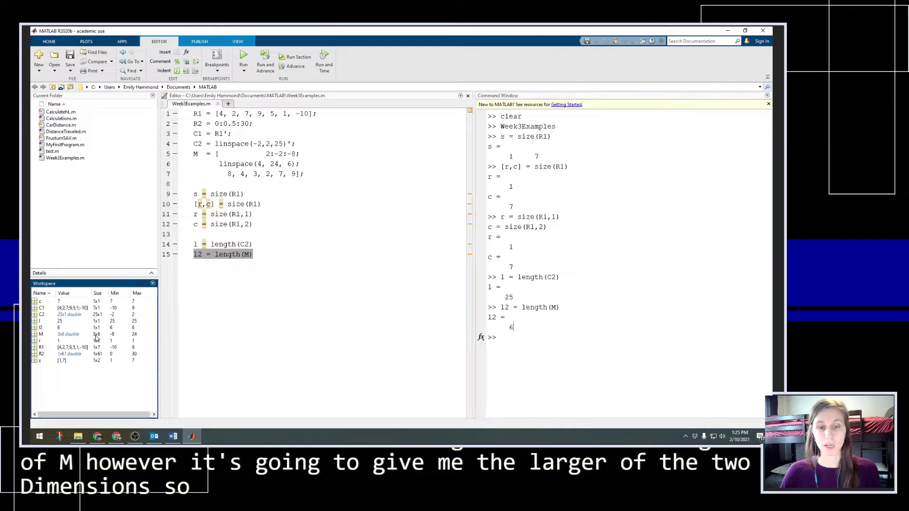
{"action": "left_click", "coordinate": [507, 327]}
{"action": "left_click", "coordinate": [274, 284]}
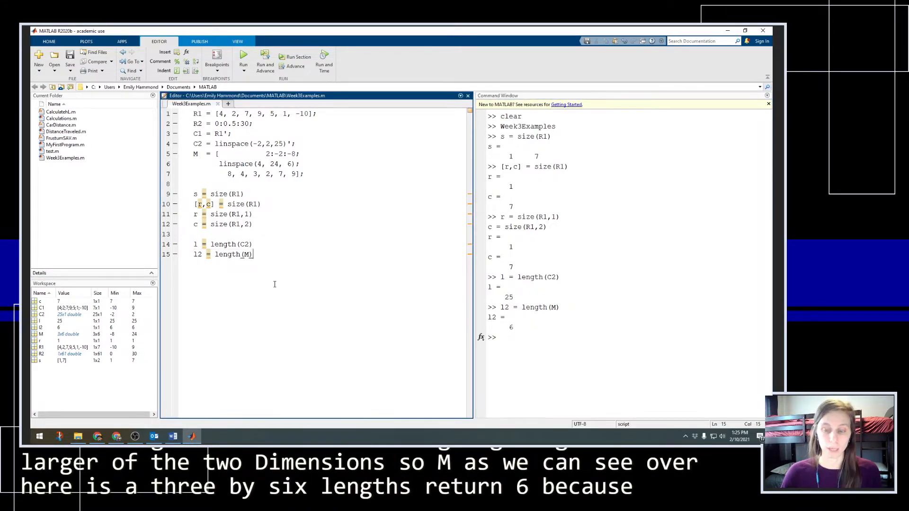
Add n = numel(M) on line 17 and evaluate it, giving n = 18
{"action": "key", "text": "Return"}
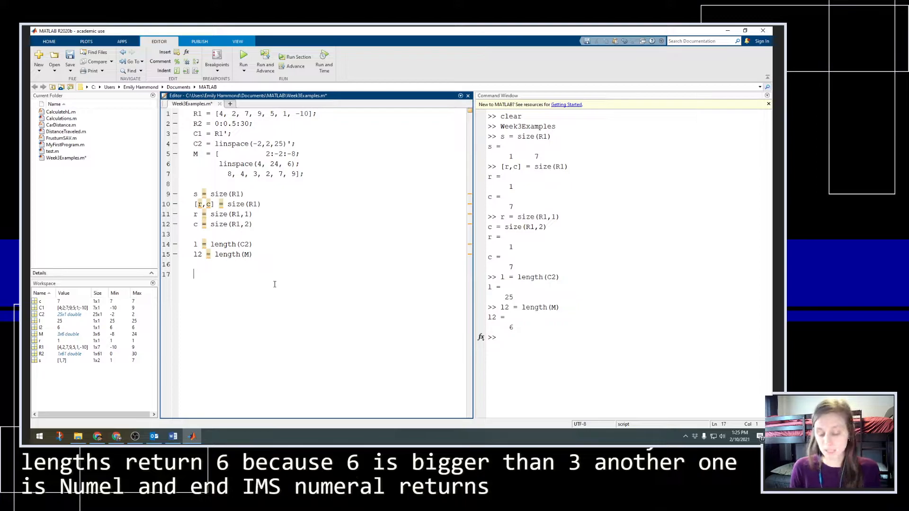
{"action": "type", "text": "n ="}
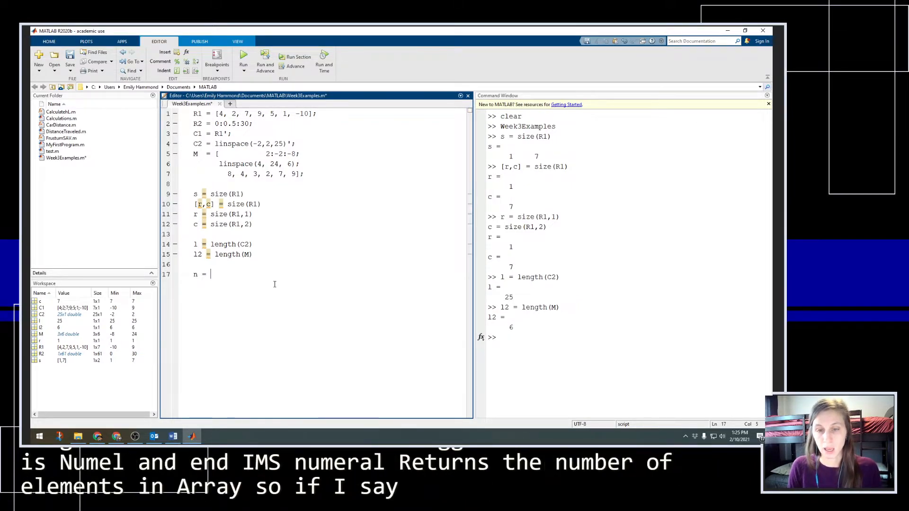
{"action": "type", "text": "numel(M)"}
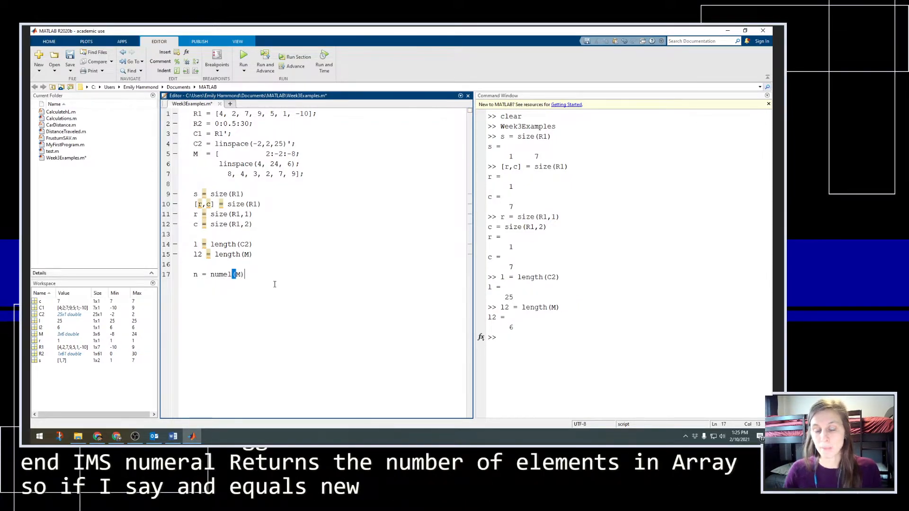
{"action": "triple_click", "coordinate": [220, 274]}
{"action": "right_click", "coordinate": [213, 274]}
{"action": "left_click", "coordinate": [234, 276]}
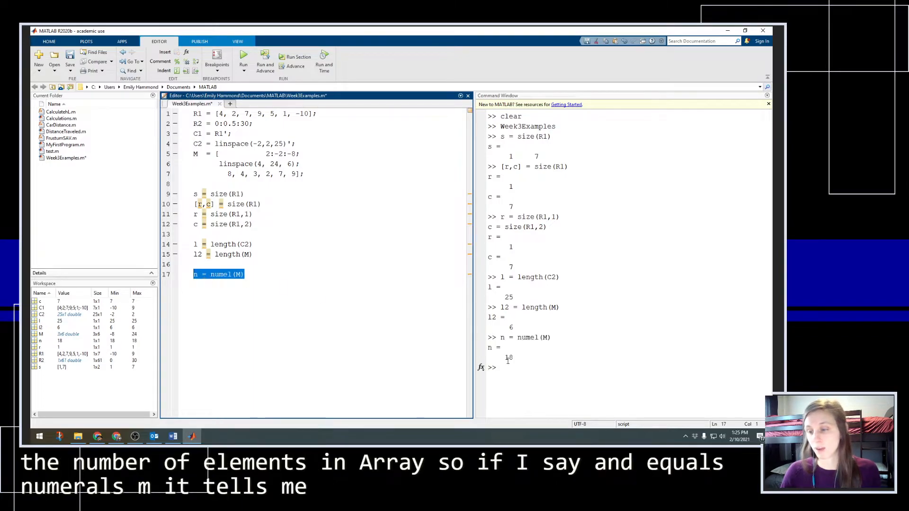
{"action": "left_click", "coordinate": [320, 320]}
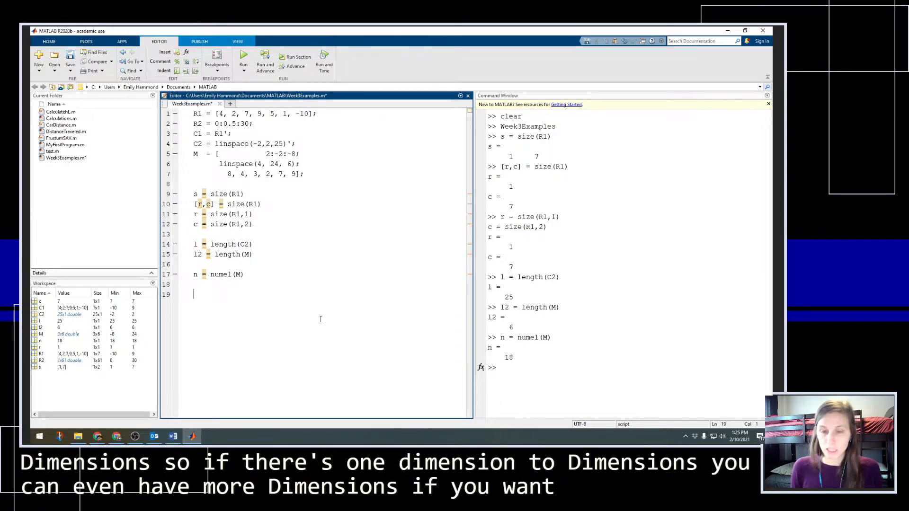
{"action": "key", "text": "Return"}
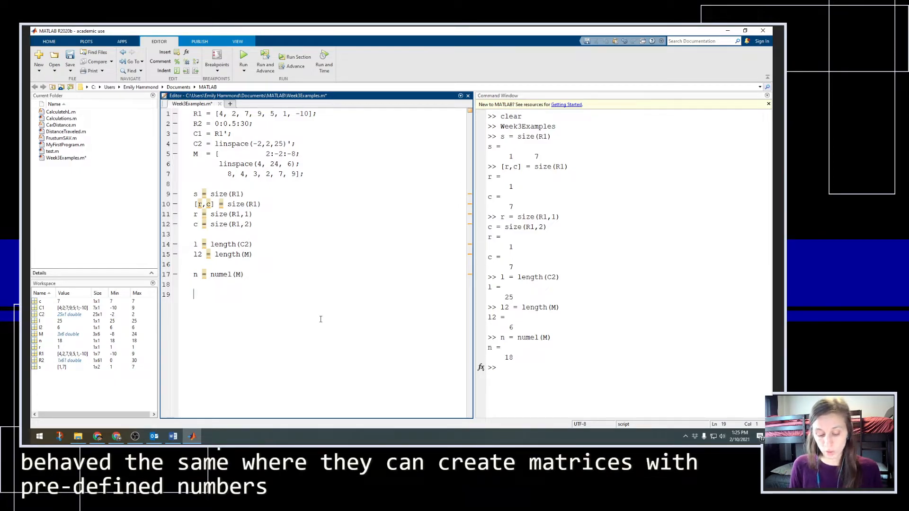
{"action": "type", "text": "z = zer"}
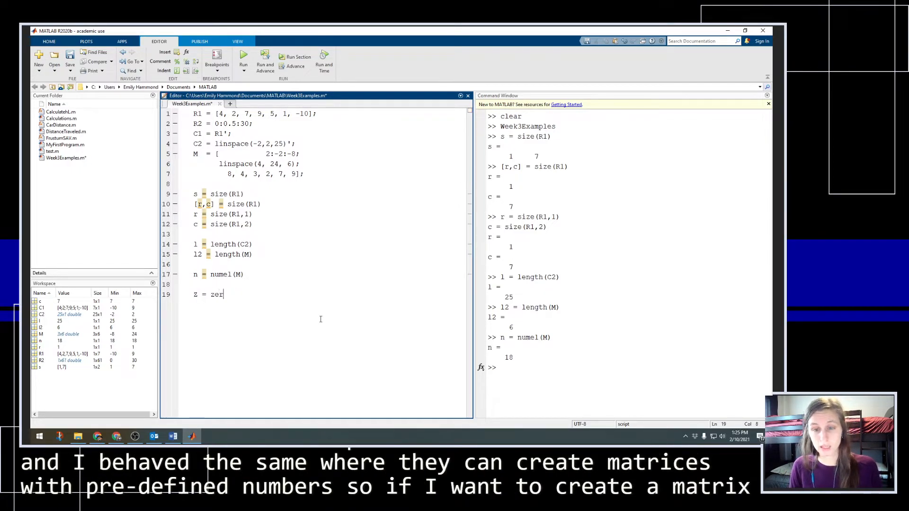
{"action": "type", "text": "os(3, 5"}
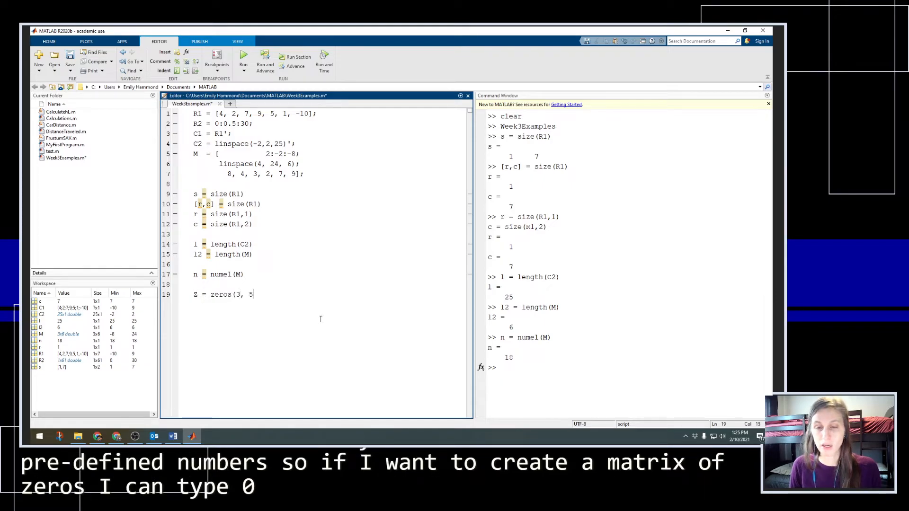
{"action": "type", "text": ")"}
Evaluate Z = zeros(3, 5) and highlight the resulting 3x5 zero matrix
{"action": "left_click_drag", "start_coordinate": [257, 294], "coordinate": [191, 294]}
{"action": "right_click", "coordinate": [205, 269]}
{"action": "left_click", "coordinate": [236, 275]}
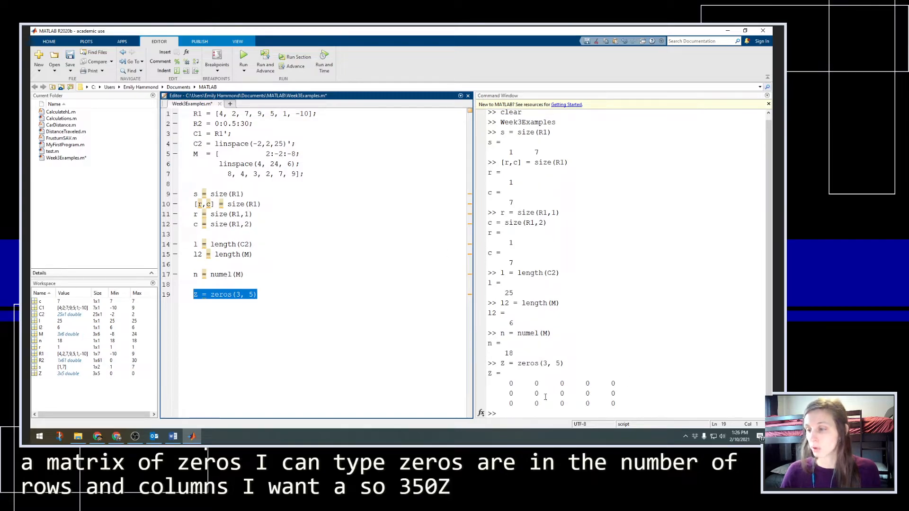
{"action": "mouse_move", "coordinate": [497, 382]}
{"action": "left_mouse_down"}
{"action": "mouse_move", "coordinate": [617, 405]}
{"action": "mouse_move", "coordinate": [497, 382]}
{"action": "left_mouse_up"}
{"action": "left_click", "coordinate": [628, 406]}
{"action": "left_click", "coordinate": [533, 384]}
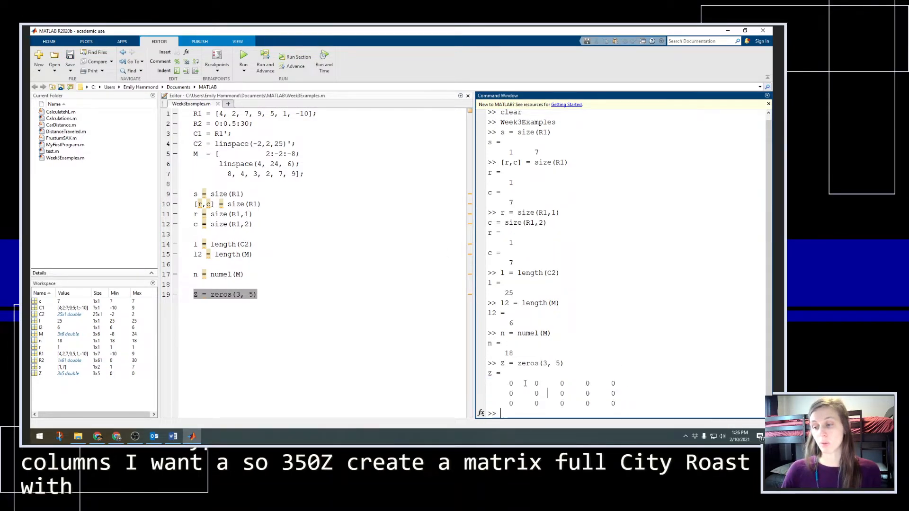
{"action": "left_click", "coordinate": [257, 295]}
{"action": "left_click_drag", "start_coordinate": [242, 294], "coordinate": [254, 295]}
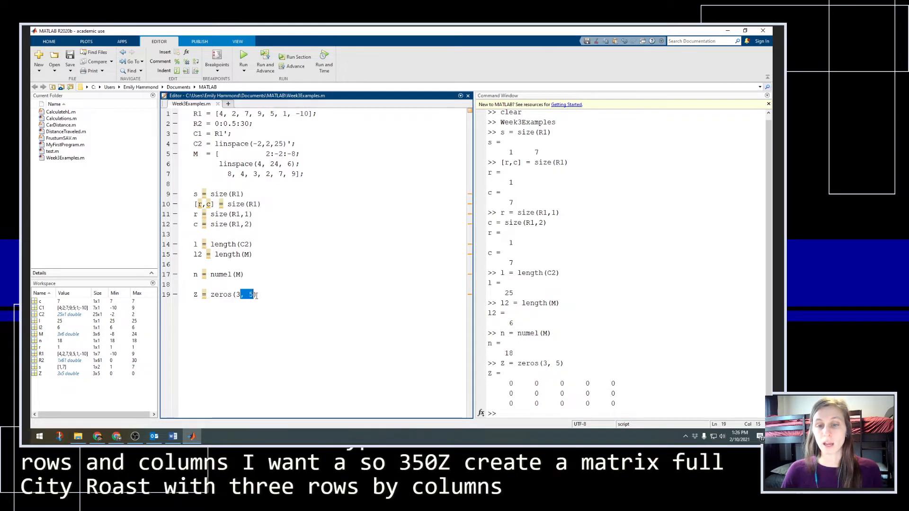
{"action": "left_click", "coordinate": [258, 295]}
Add Z2 = zeros(6) and evaluate it, creating a 6x6 zero matrix
{"action": "key", "text": "Return"}
{"action": "type", "text": "z"}
{"action": "key", "text": "BackSpace"}
{"action": "key", "text": "BackSpace"}
{"action": "type", "text": "2 "}
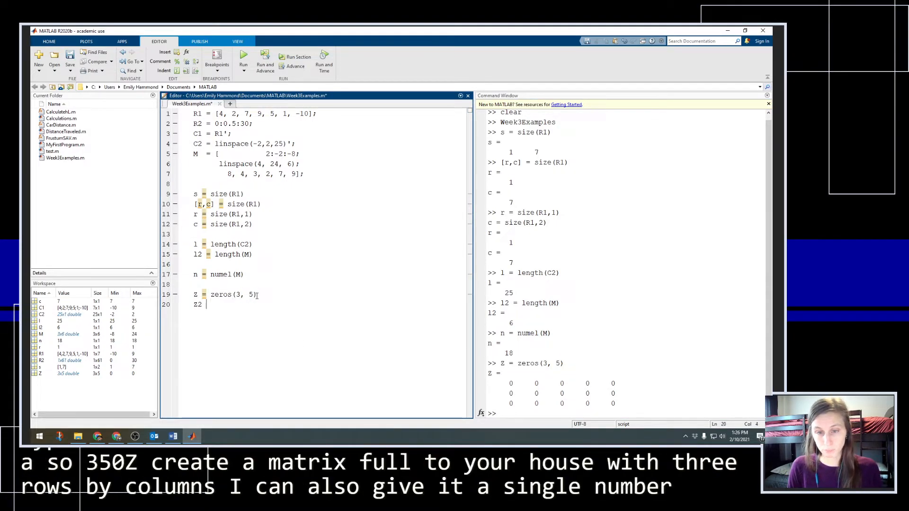
{"action": "type", "text": "= zeros("}
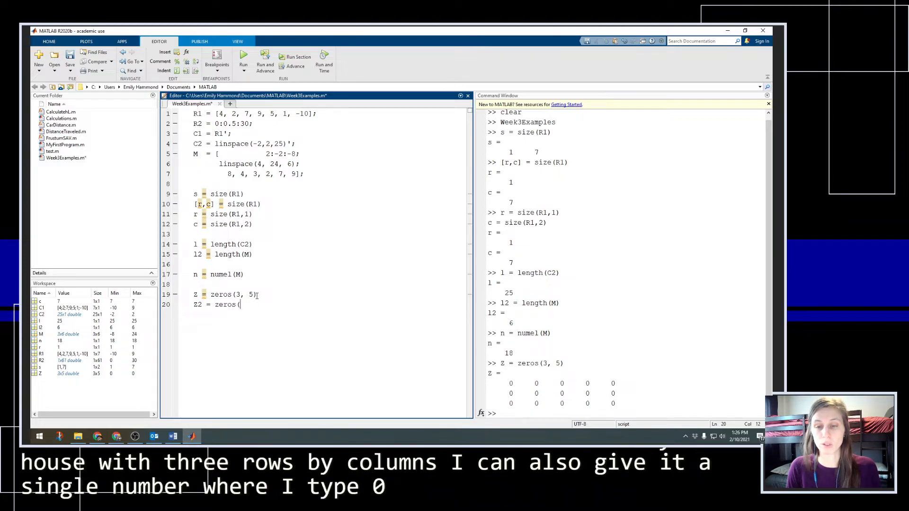
{"action": "type", "text": "6)"}
{"action": "left_click_drag", "start_coordinate": [249, 305], "coordinate": [194, 304]}
{"action": "right_click", "coordinate": [203, 306]}
{"action": "left_click", "coordinate": [228, 275]}
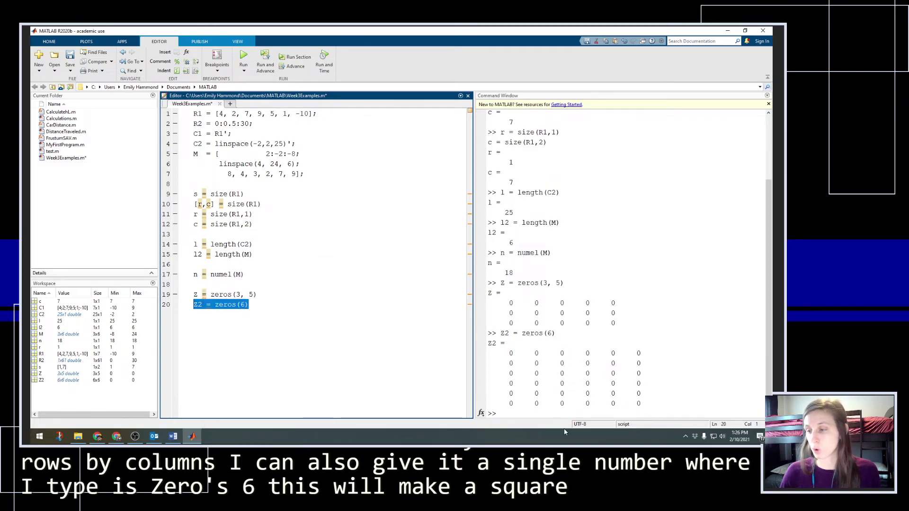
{"action": "left_click", "coordinate": [340, 305]}
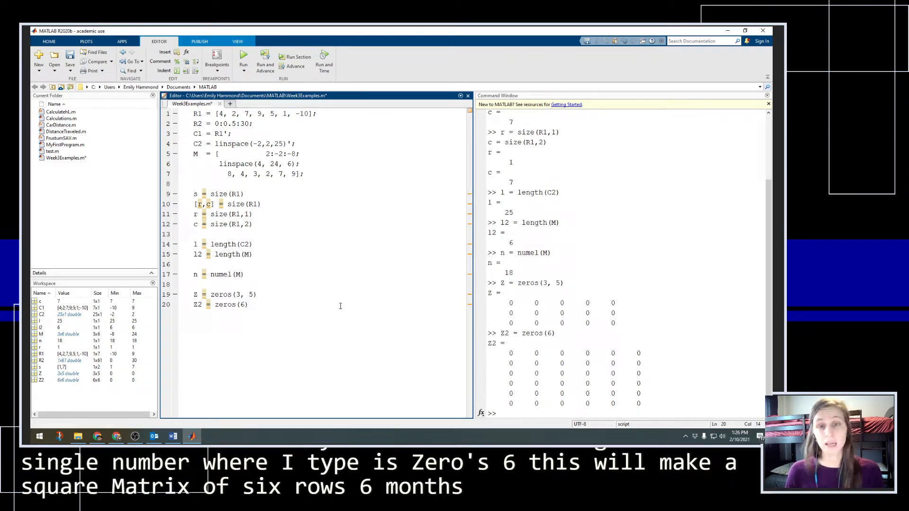
{"action": "key", "text": "Return"}
{"action": "key", "text": "Return"}
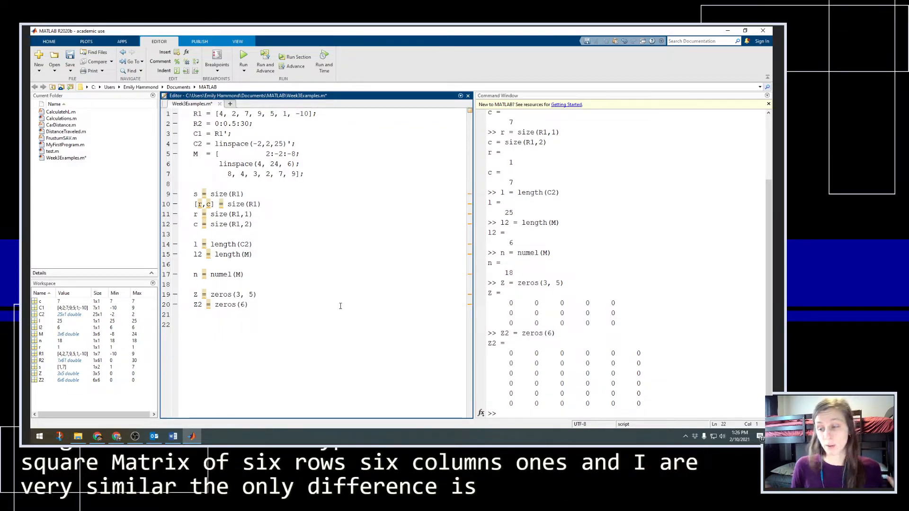
{"action": "type", "text": "o = ones"}
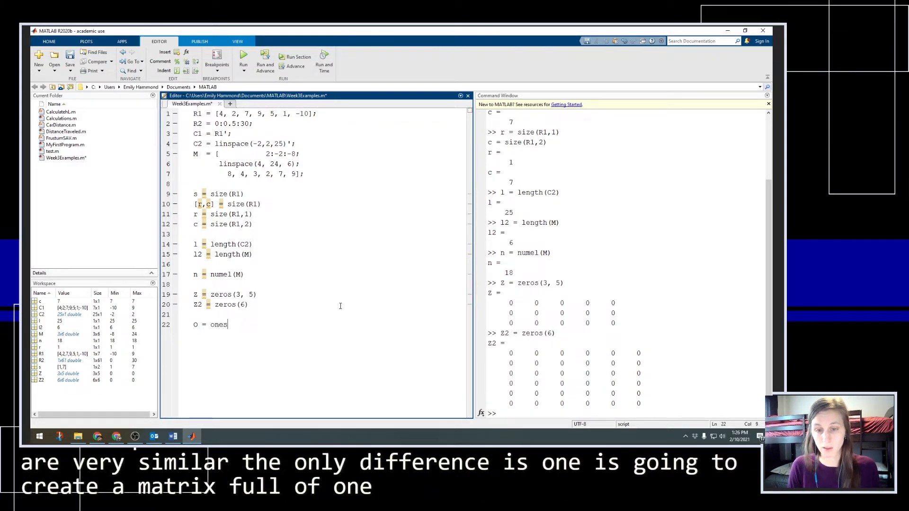
{"action": "type", "text": "(5,8)"}
Evaluate the O = ones(5,8) line, producing a 5x8 matrix of ones
{"action": "left_click_drag", "start_coordinate": [250, 325], "coordinate": [193, 324]}
{"action": "right_click", "coordinate": [203, 268]}
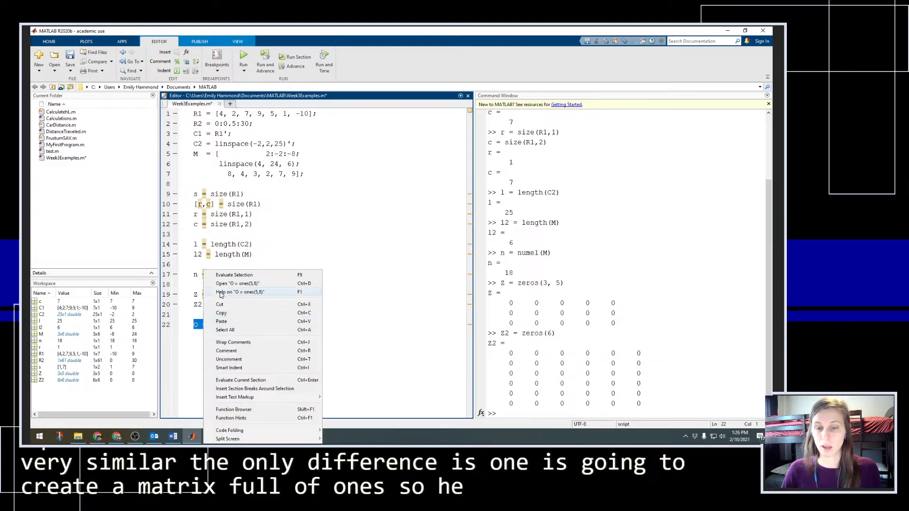
{"action": "left_click", "coordinate": [234, 275]}
{"action": "left_click", "coordinate": [257, 351]}
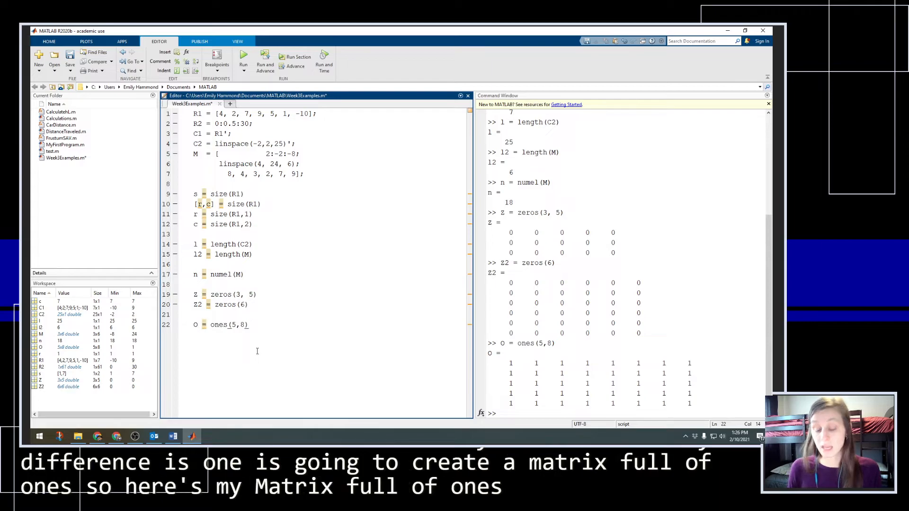
{"action": "type", "text": "I = eye("}
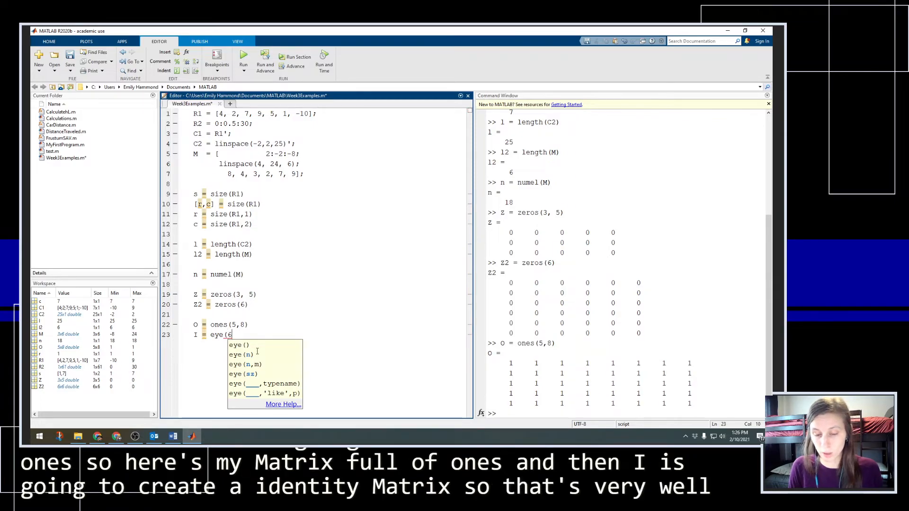
{"action": "type", "text": "6);"}
Add I = eye(6) and evaluate it, giving a 6x6 identity matrix
{"action": "left_click_drag", "start_coordinate": [245, 334], "coordinate": [193, 334]}
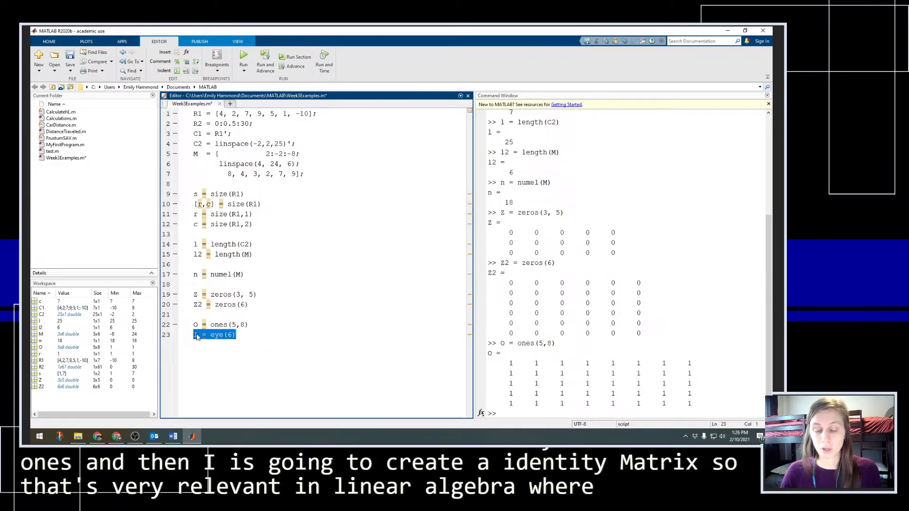
{"action": "right_click", "coordinate": [193, 335]}
{"action": "left_click", "coordinate": [235, 276]}
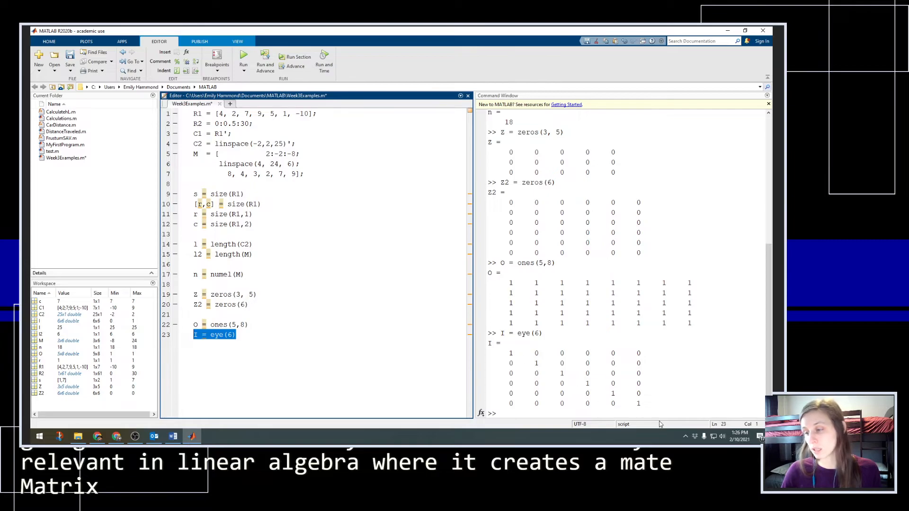
{"action": "left_click", "coordinate": [245, 334]}
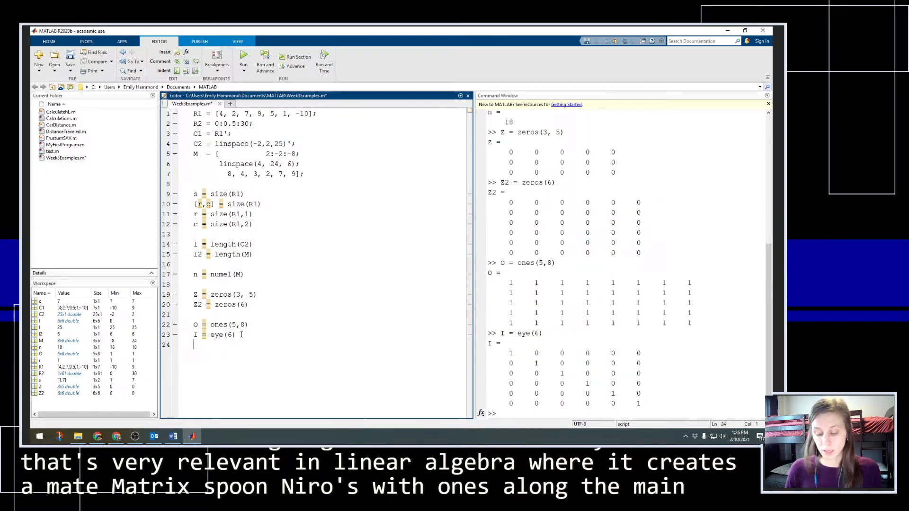
{"action": "type", "text": "I"}
Add I2 = eye(4, 9) and evaluate it, giving a 4x9 identity-style matrix
{"action": "key", "text": "BackSpace"}
{"action": "key", "text": "BackSpace"}
{"action": "key", "text": "BackSpace"}
{"action": "type", "text": "2"}
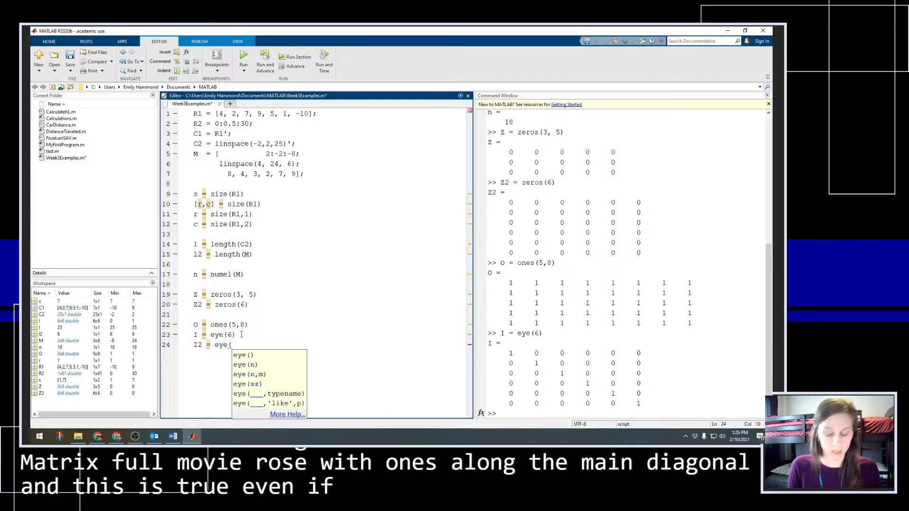
{"action": "type", "text": ", 9)"}
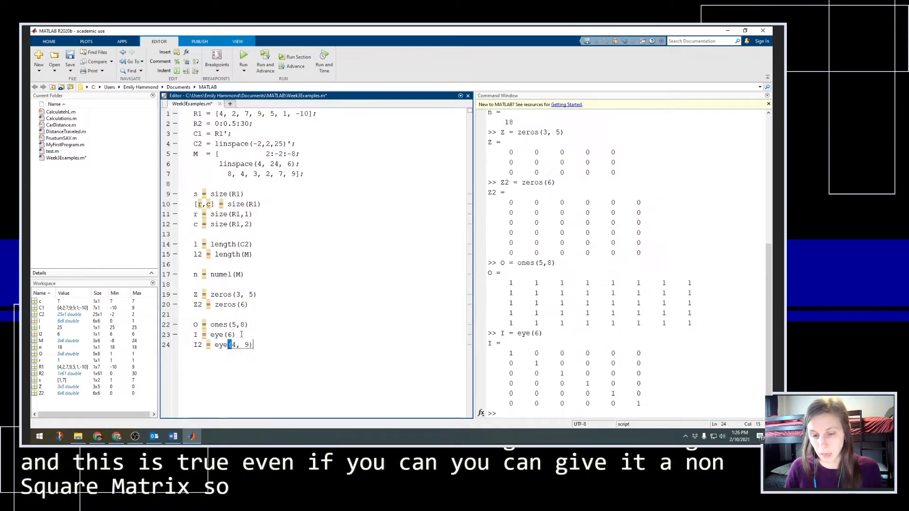
{"action": "left_click_drag", "start_coordinate": [252, 346], "coordinate": [193, 345]}
{"action": "right_click", "coordinate": [208, 345]}
{"action": "left_click", "coordinate": [241, 272]}
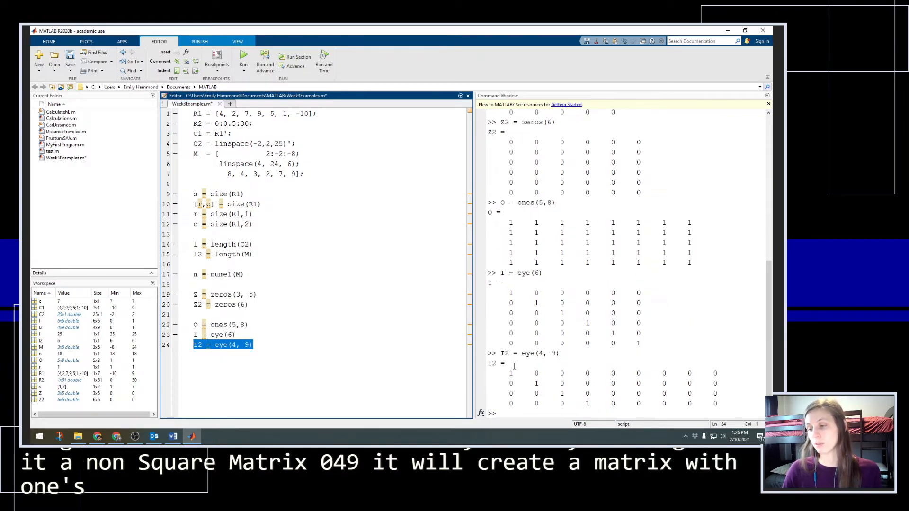
{"action": "left_click", "coordinate": [292, 369]}
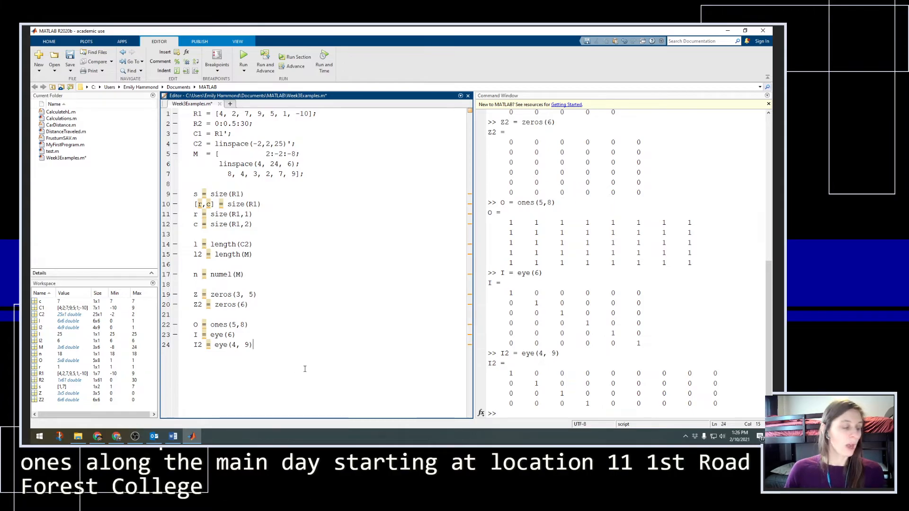
Add R = randi([4 10], 5, 3) on line 26 and evaluate it for a random 5x3 integer matrix
{"action": "key", "text": "Return"}
{"action": "key", "text": "Return"}
{"action": "type", "text": "rand("}
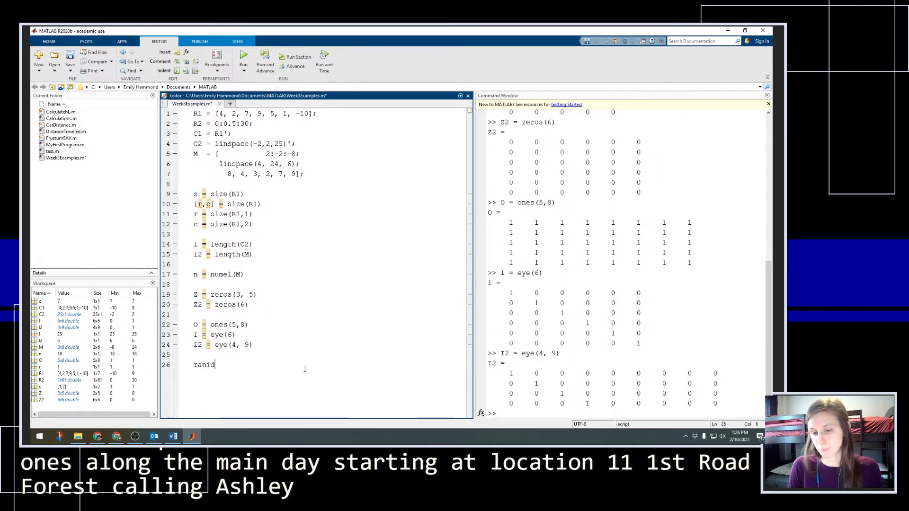
{"action": "key", "text": "BackSpace"}
{"action": "type", "text": "i("}
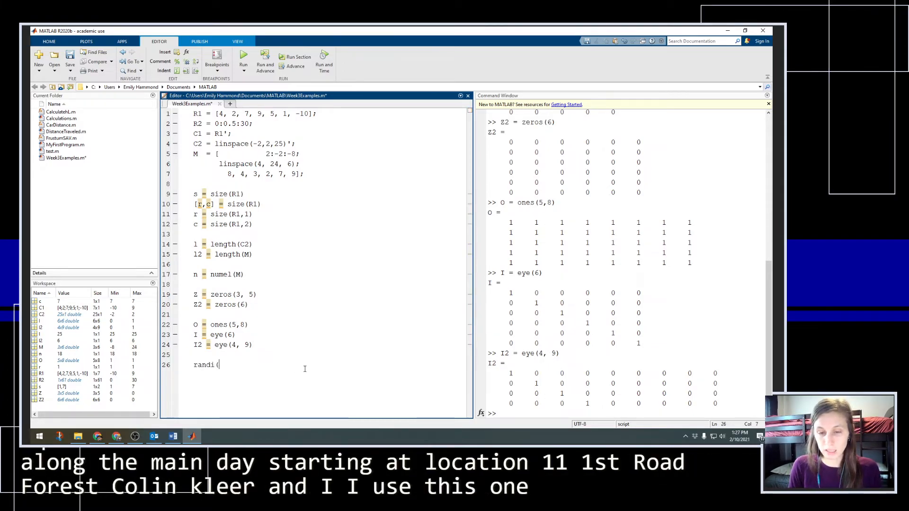
{"action": "key", "text": "Home"}
{"action": "type", "text": "R"}
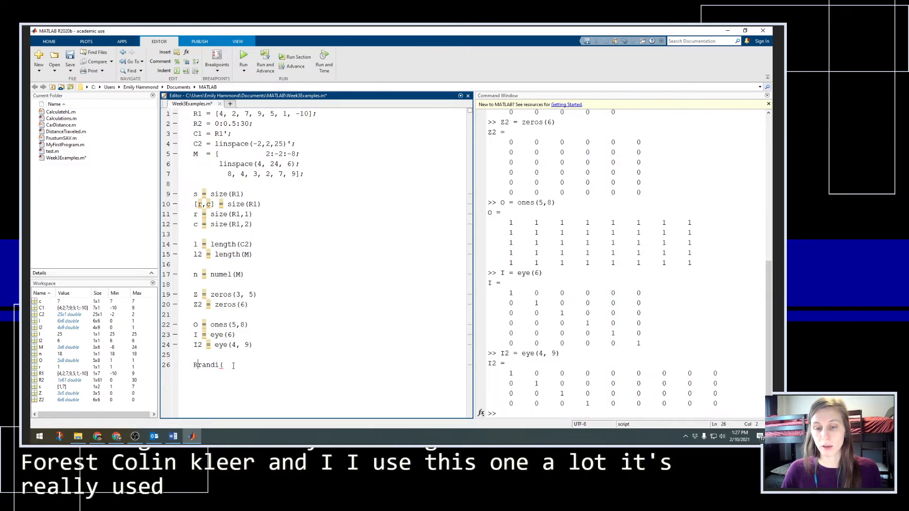
{"action": "type", "text": " ="}
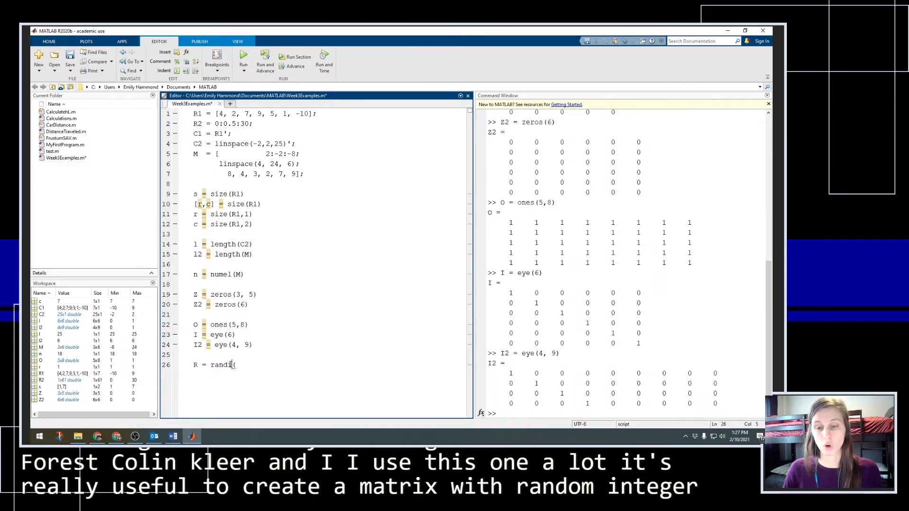
{"action": "key", "text": "End"}
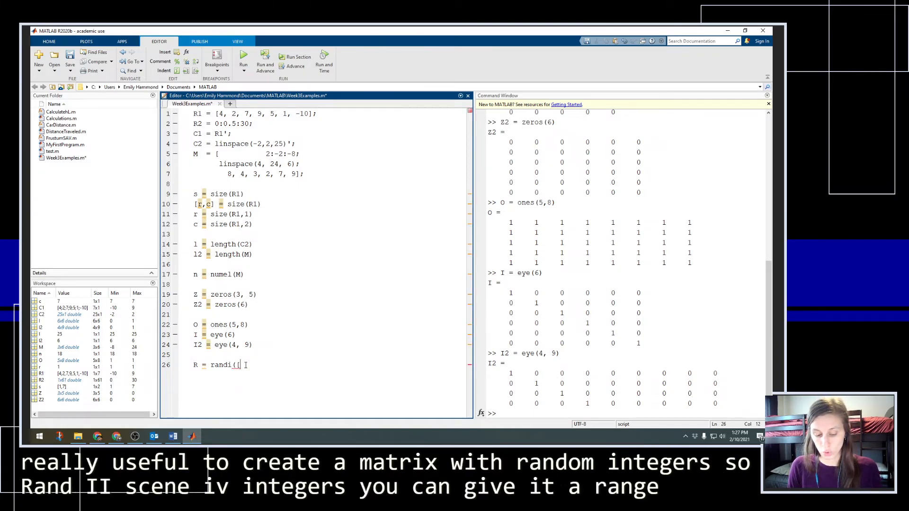
{"action": "type", "text": "]"}
{"action": "type", "text": "]"}
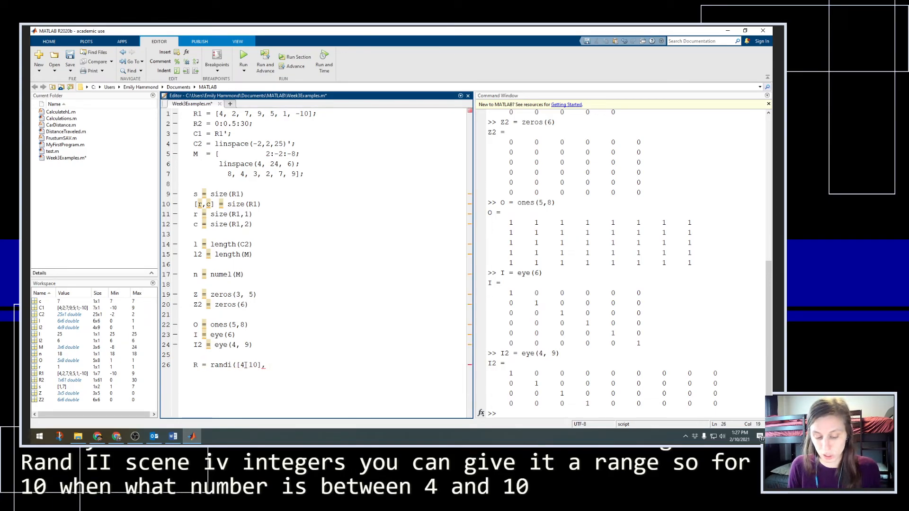
{"action": "type", "text": " 5, 3)"}
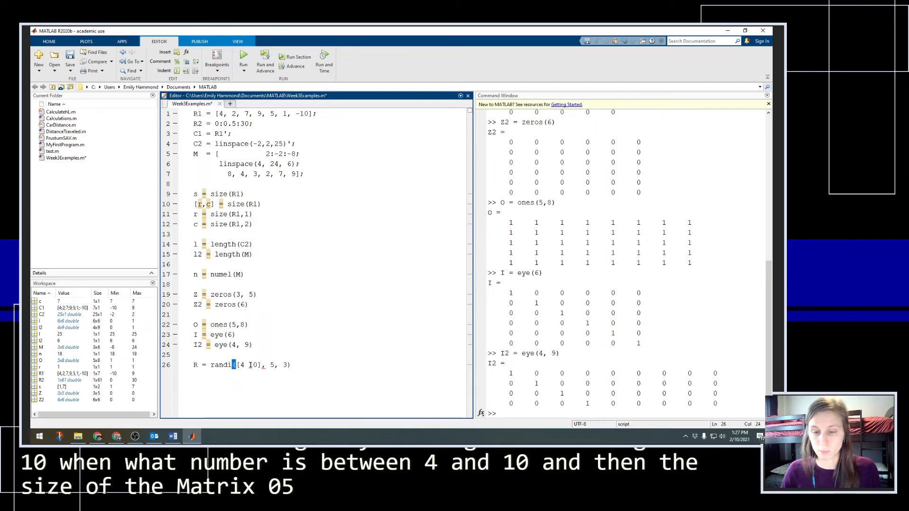
{"action": "triple_click", "coordinate": [235, 365]}
{"action": "right_click", "coordinate": [207, 365]}
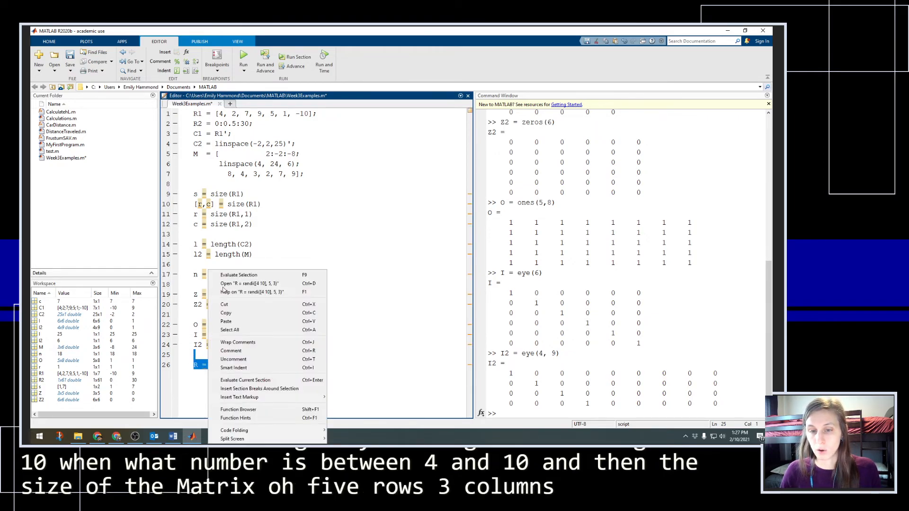
{"action": "left_click", "coordinate": [237, 275]}
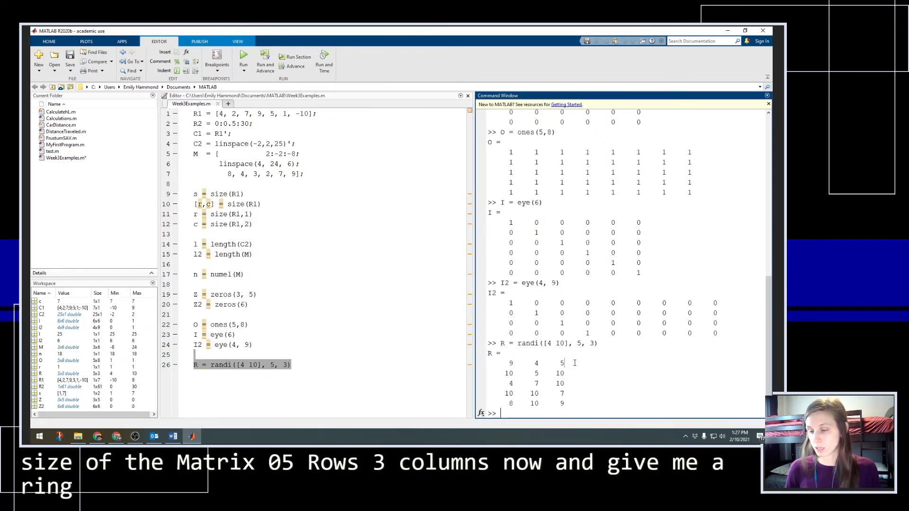
Re-run the randi command three more times in the Command Window for different matrices
{"action": "key", "text": "Up"}
{"action": "key", "text": "Return"}
{"action": "key", "text": "Up"}
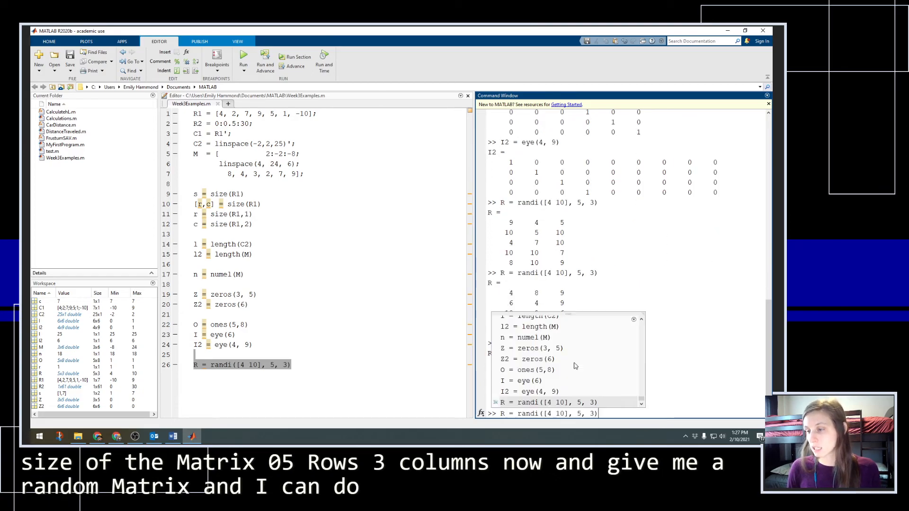
{"action": "key", "text": "Return"}
{"action": "key", "text": "Up"}
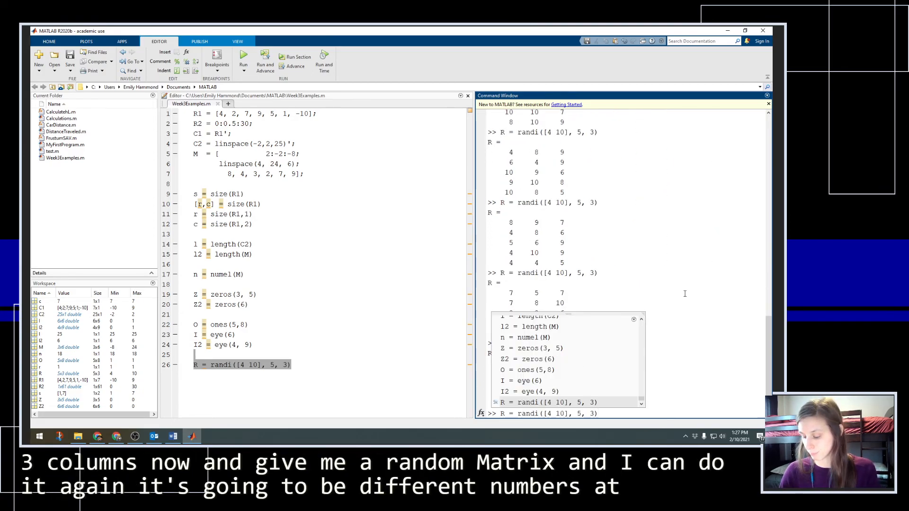
{"action": "key", "text": "Return"}
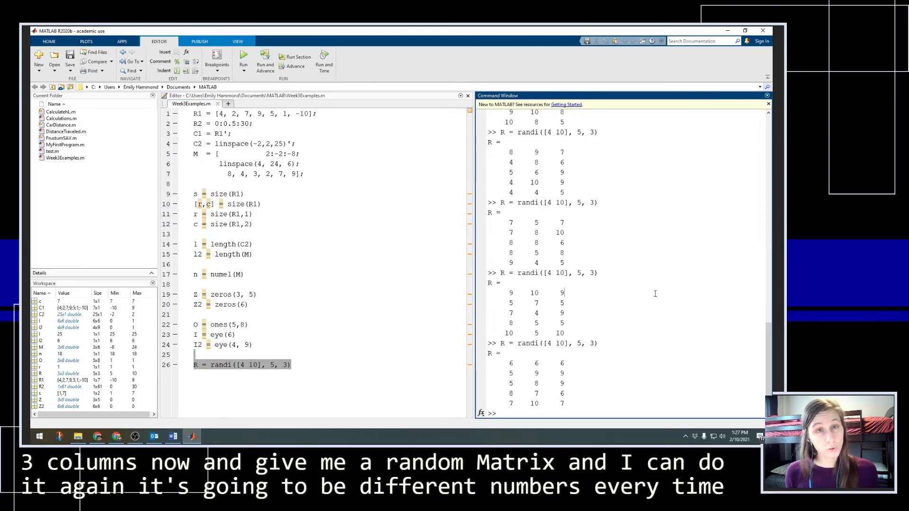
{"action": "left_click", "coordinate": [336, 364]}
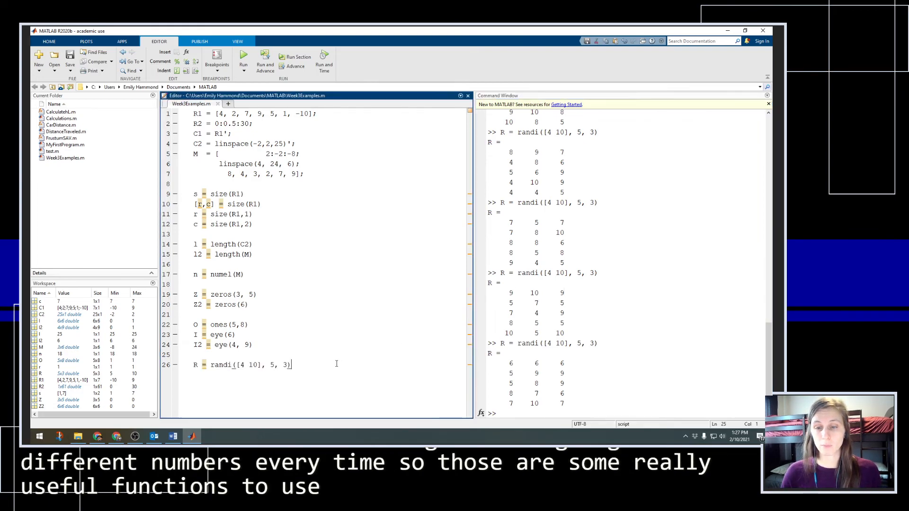
{"action": "left_click_drag", "start_coordinate": [293, 365], "coordinate": [195, 292]}
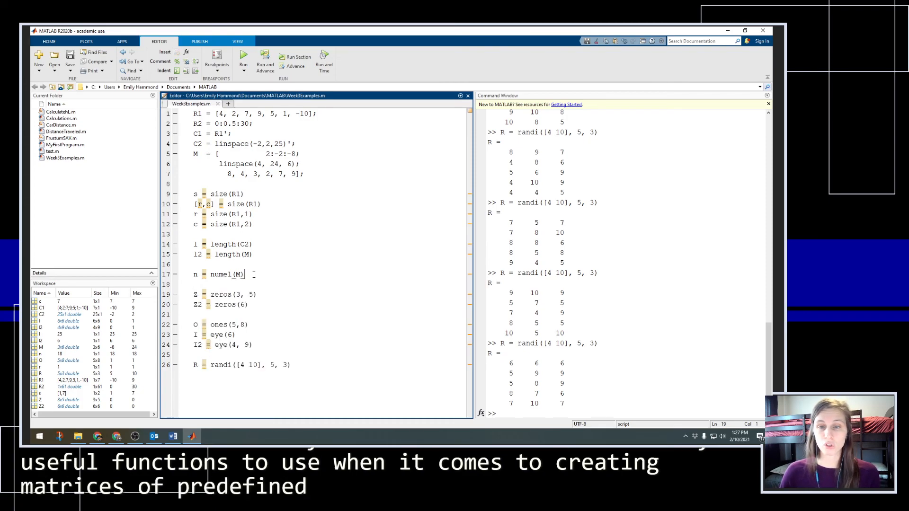
{"action": "left_click_drag", "start_coordinate": [245, 274], "coordinate": [194, 193]}
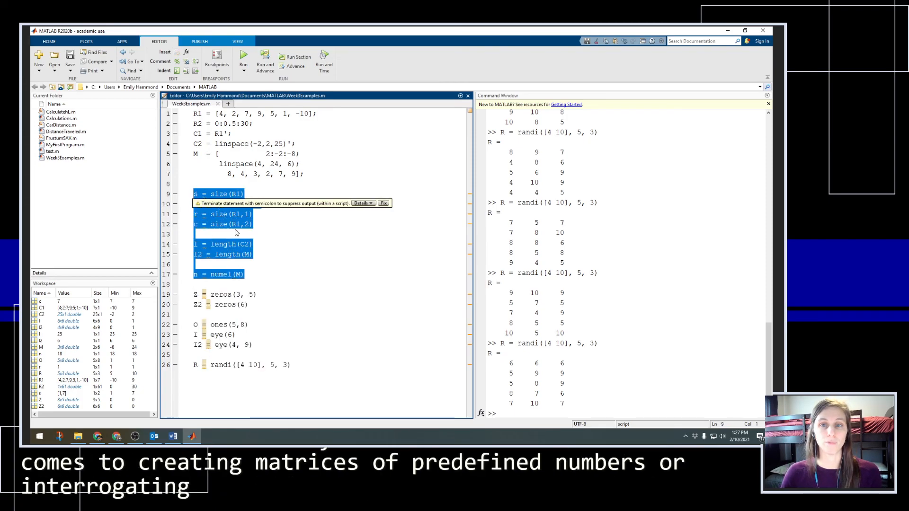